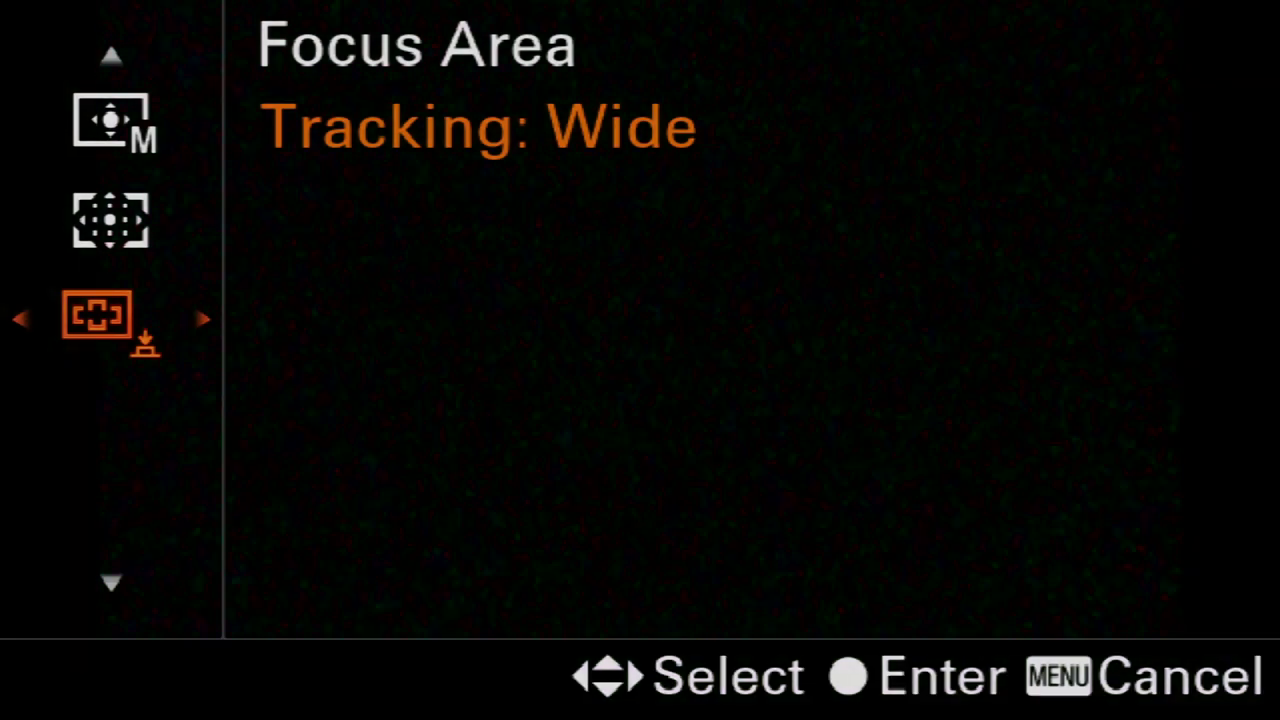
# Step: Confirm Tracking: Wide as the focus area, then open Face/Eye AF Set. from AF1
pyautogui.press('Return')
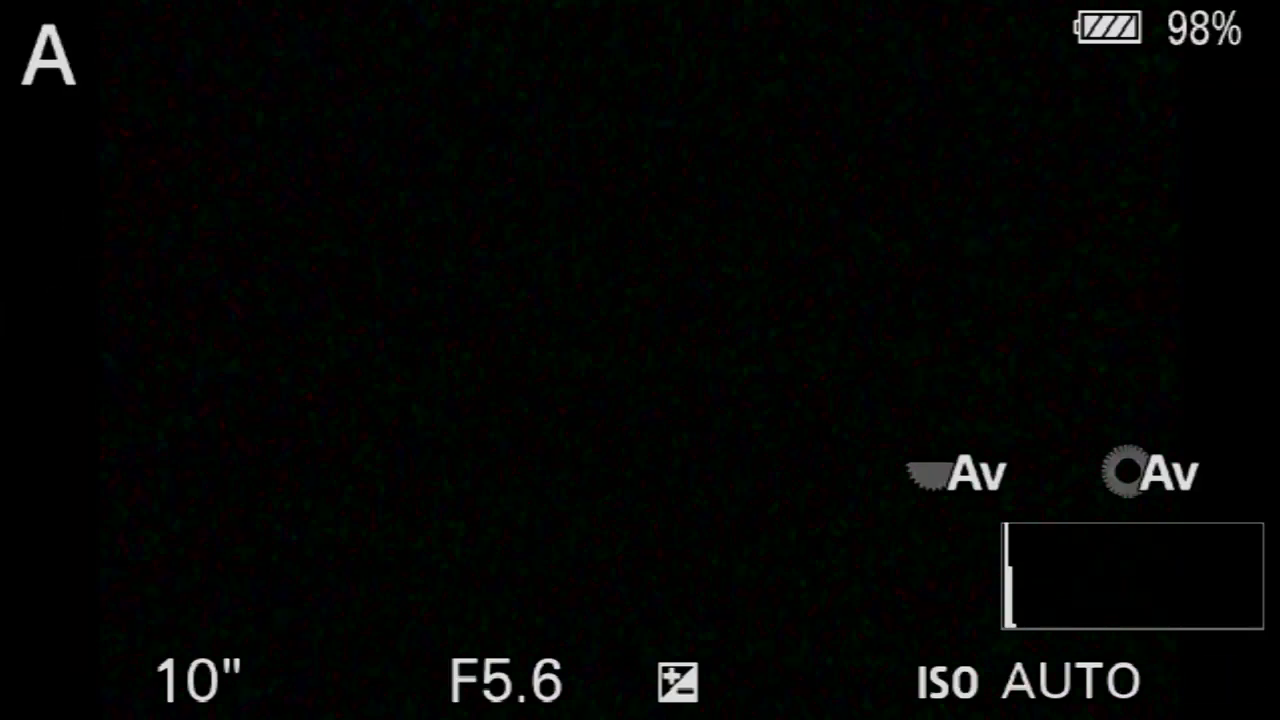
pyautogui.press('Menu')
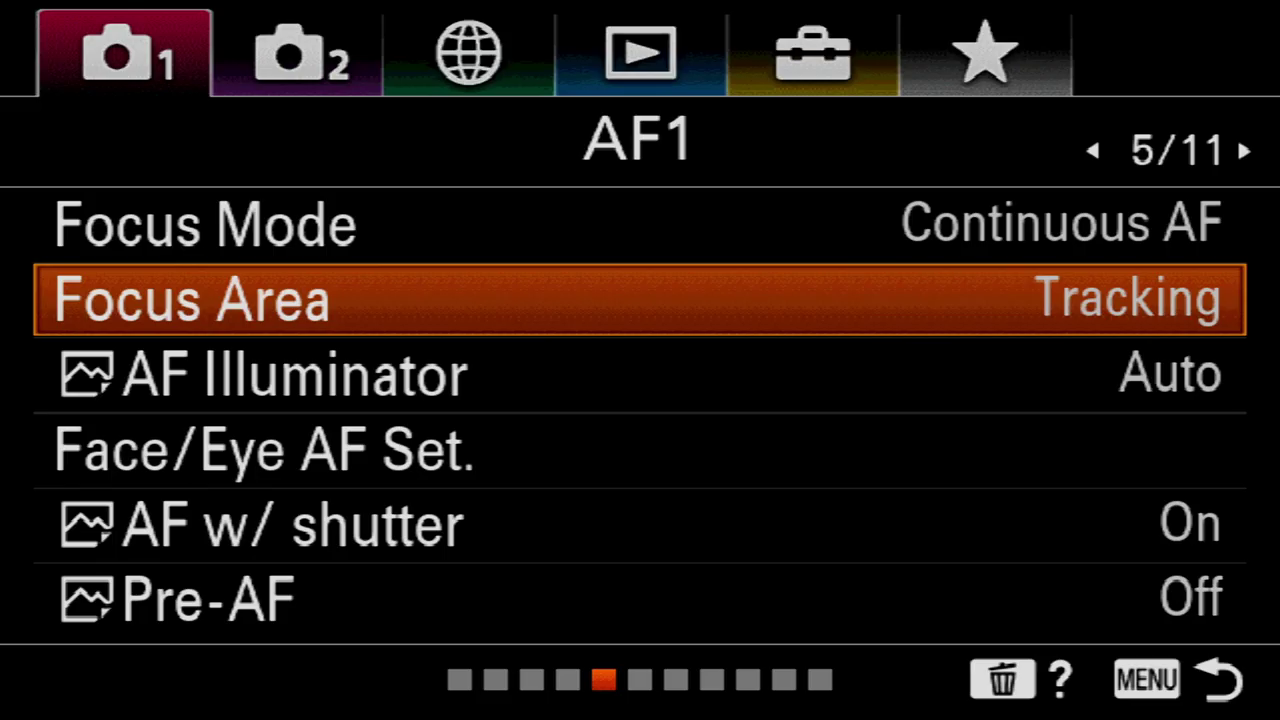
pyautogui.press('Down')
pyautogui.press('Down')
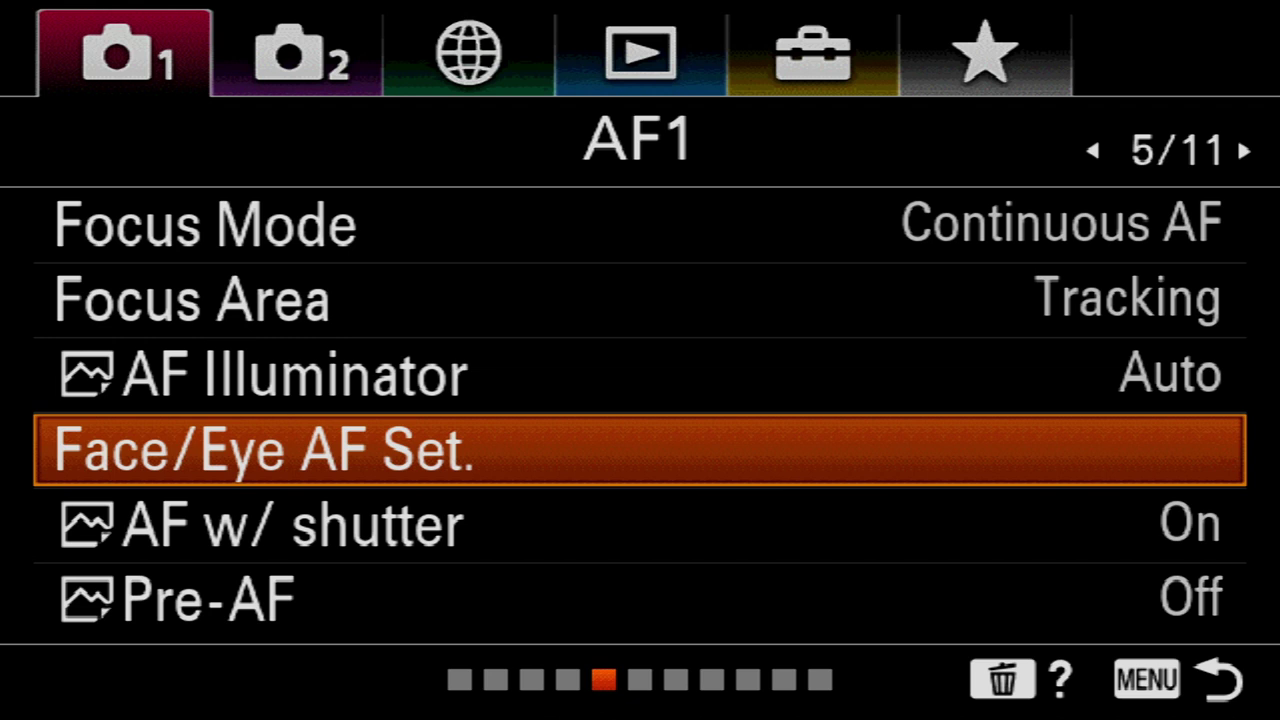
pyautogui.press('Return')
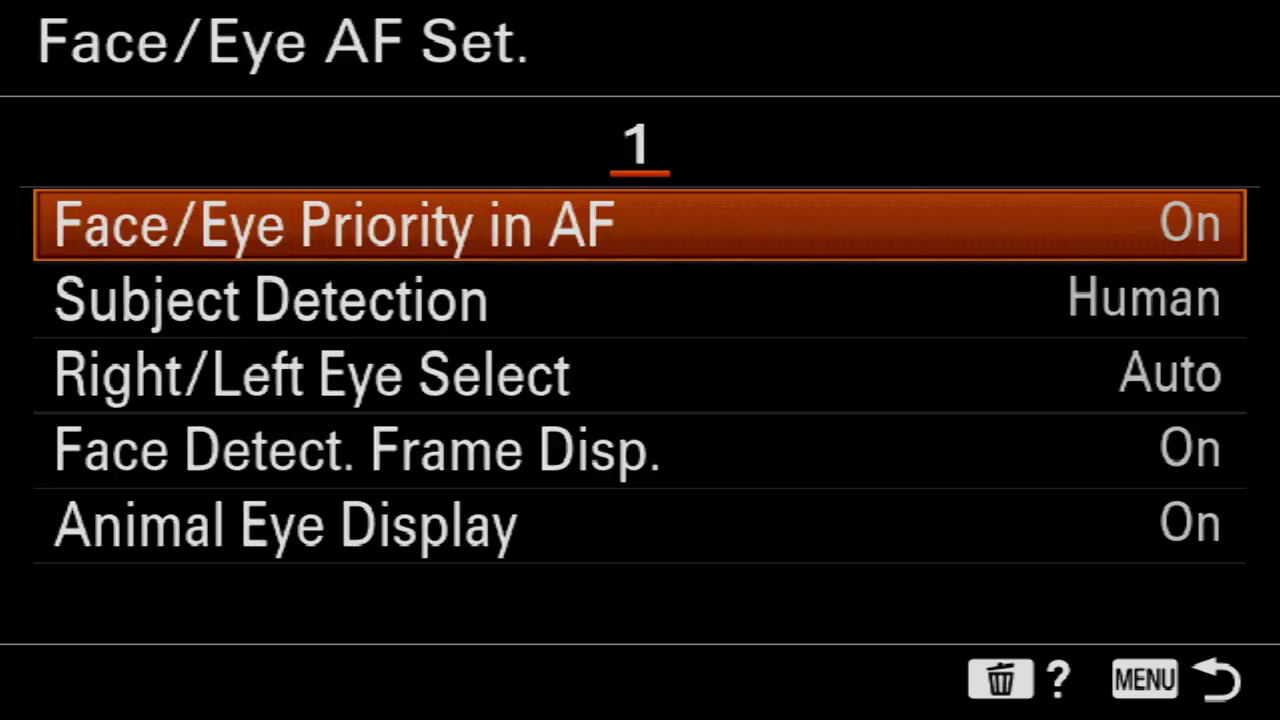
# Step: Leave Subject Detection on Human after briefly trying Animal, then back out to AF1
pyautogui.press('Down')
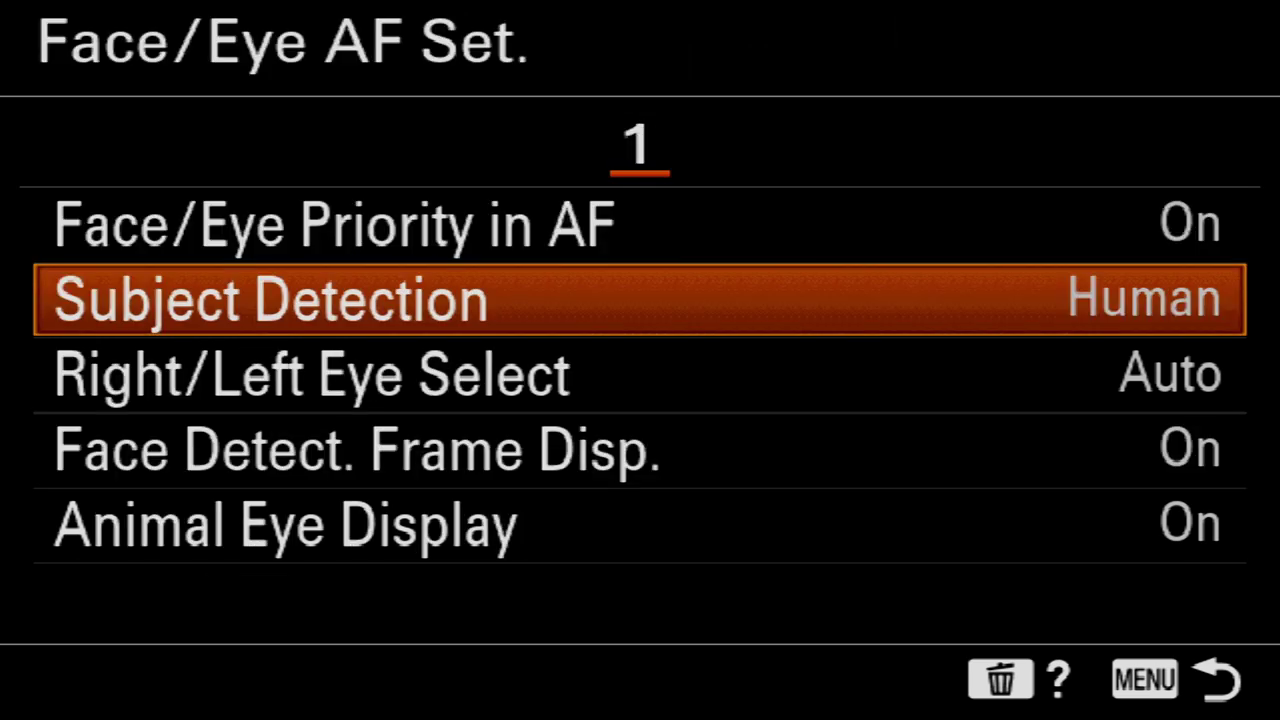
pyautogui.press('Return')
pyautogui.press('Down')
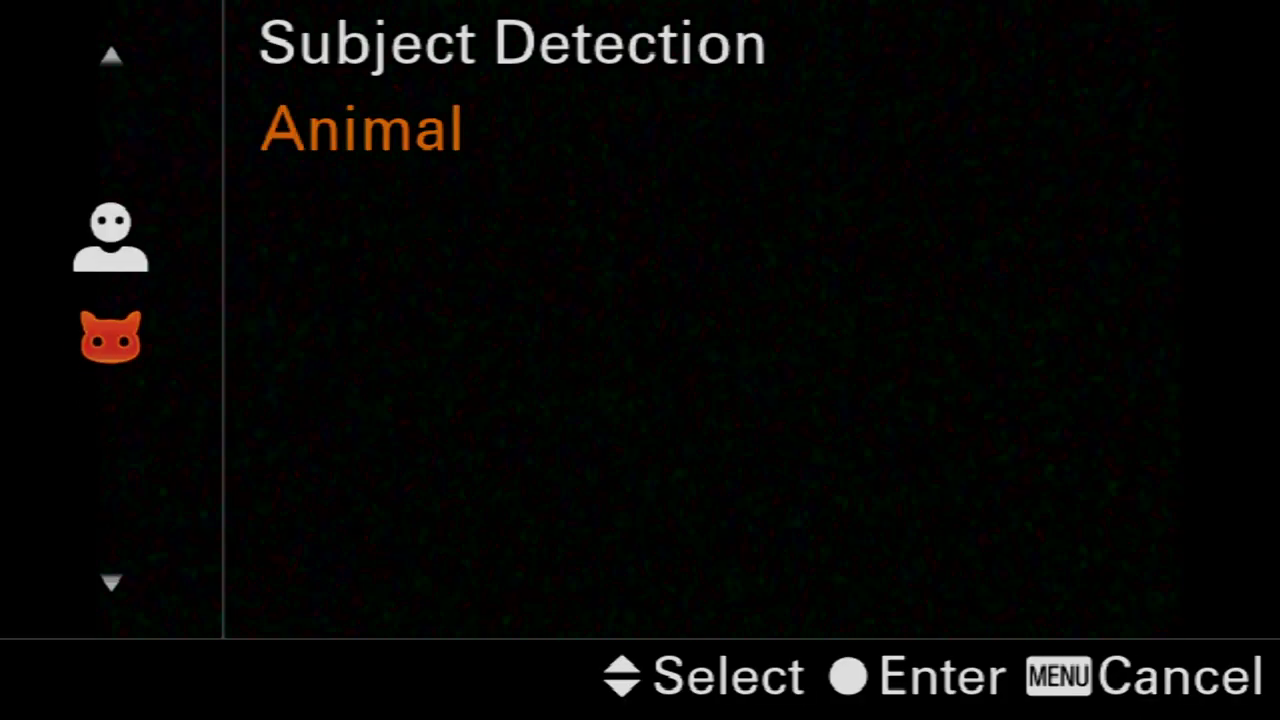
pyautogui.press('Up')
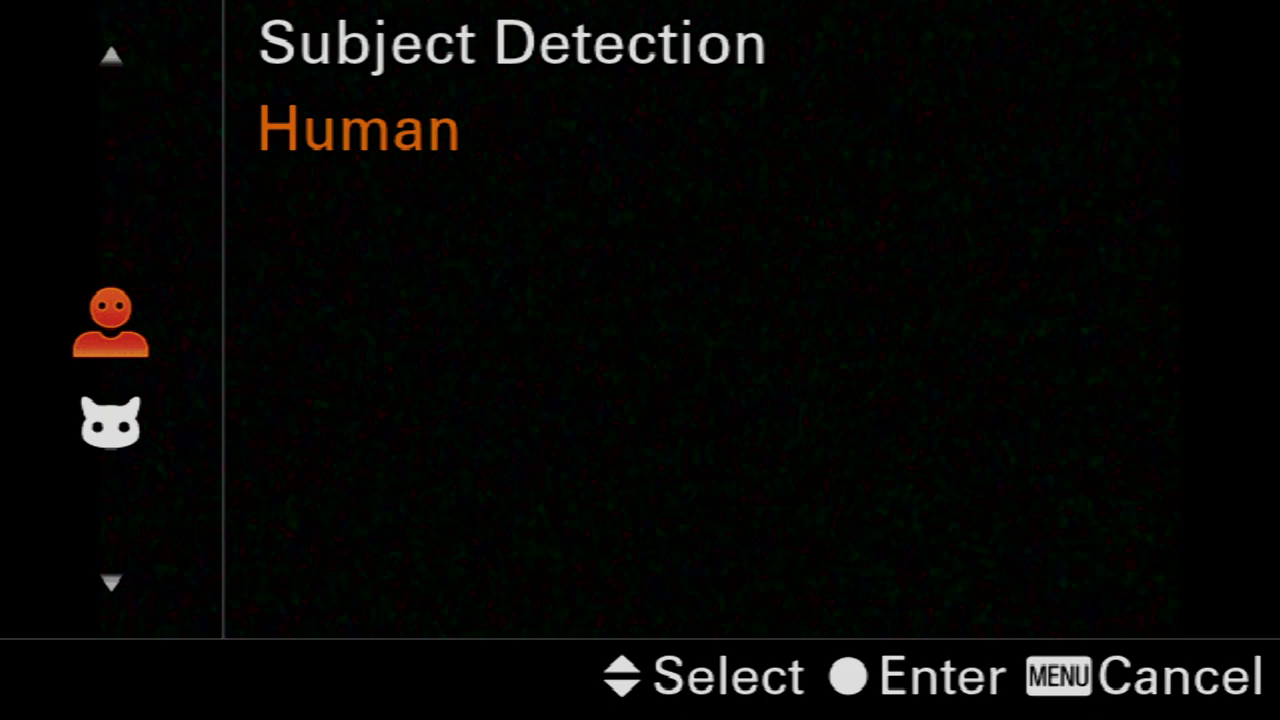
pyautogui.press('Return')
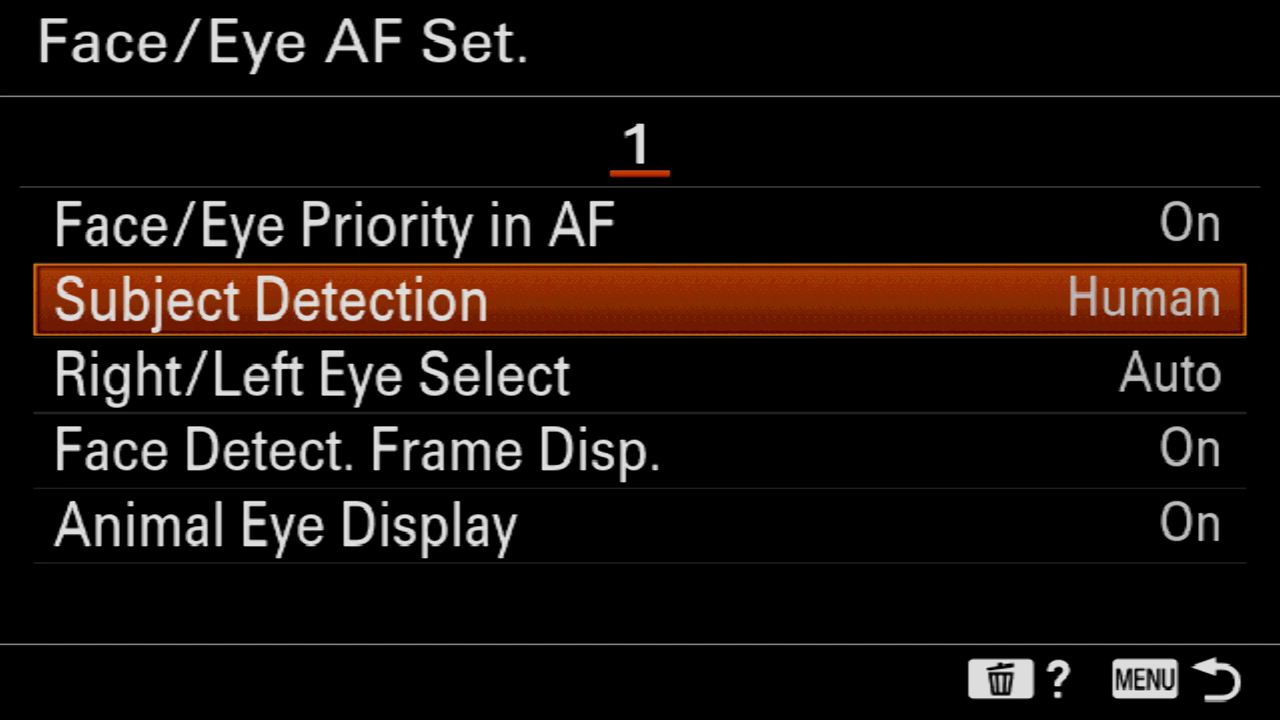
pyautogui.press('Escape')
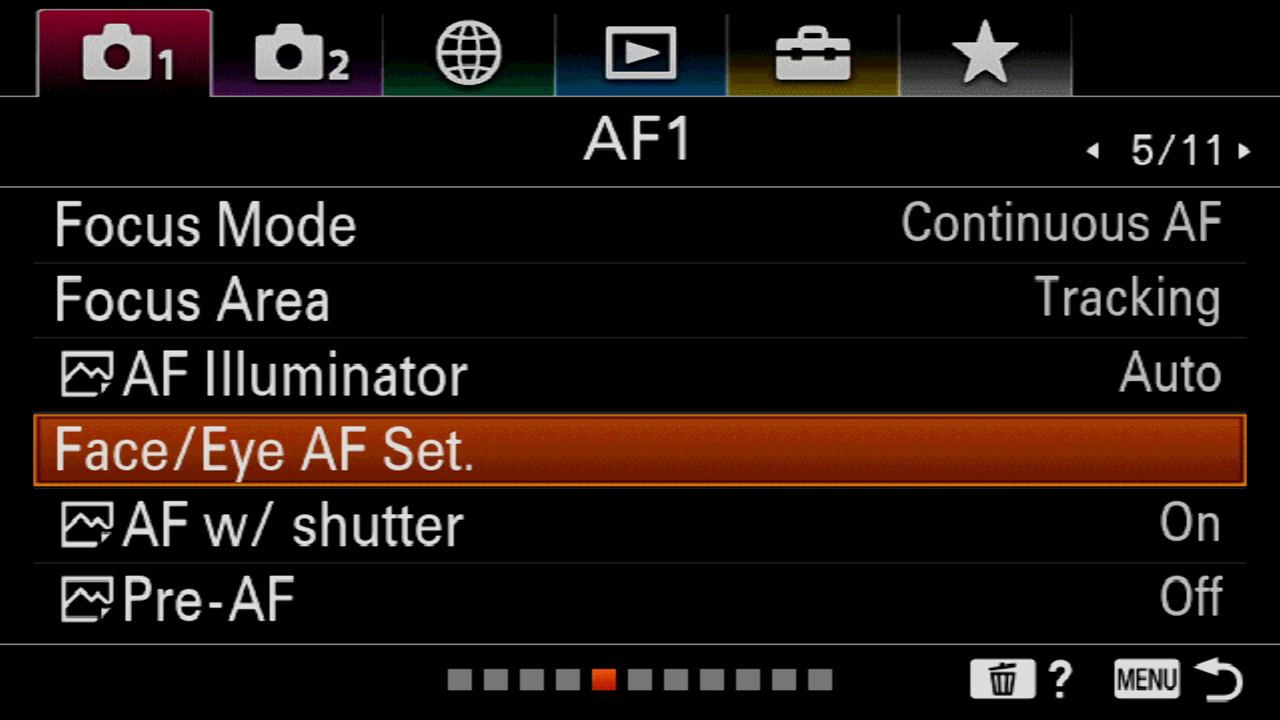
# Step: Step past AF w/ shutter (On) and Pre-AF (Off) to the AF2 page (6/11)
pyautogui.press('Down')
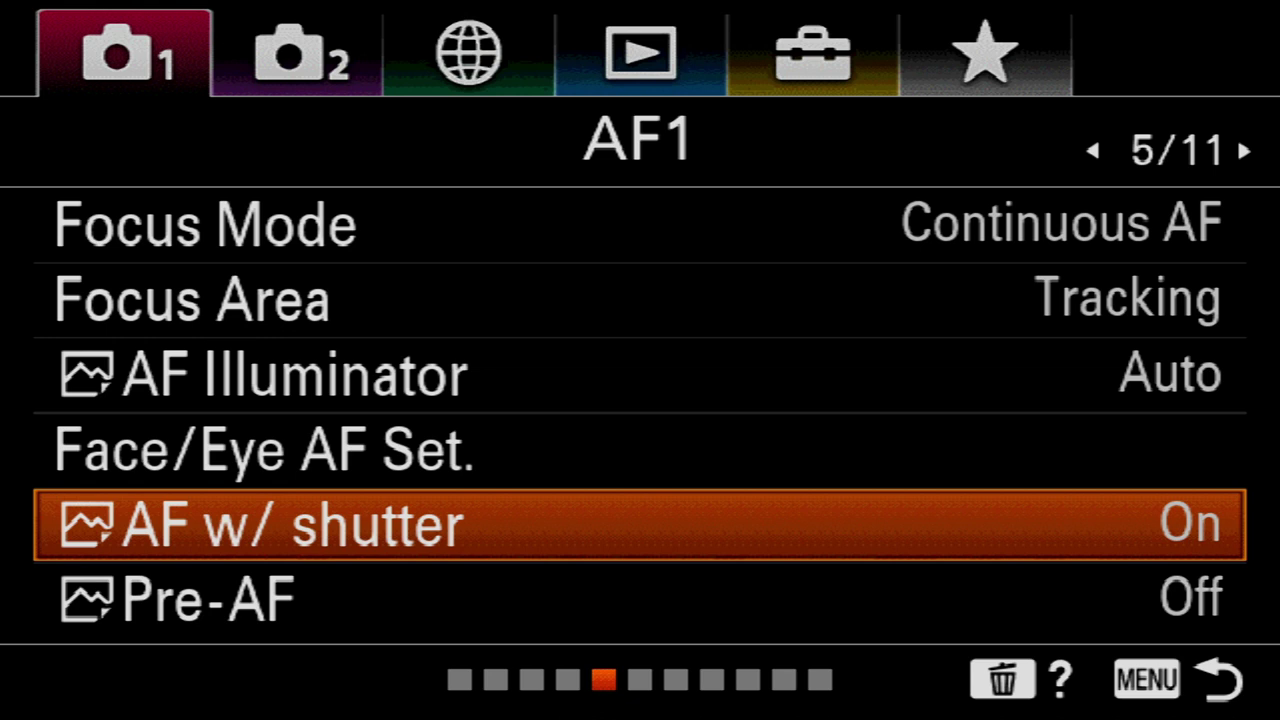
pyautogui.press('Down')
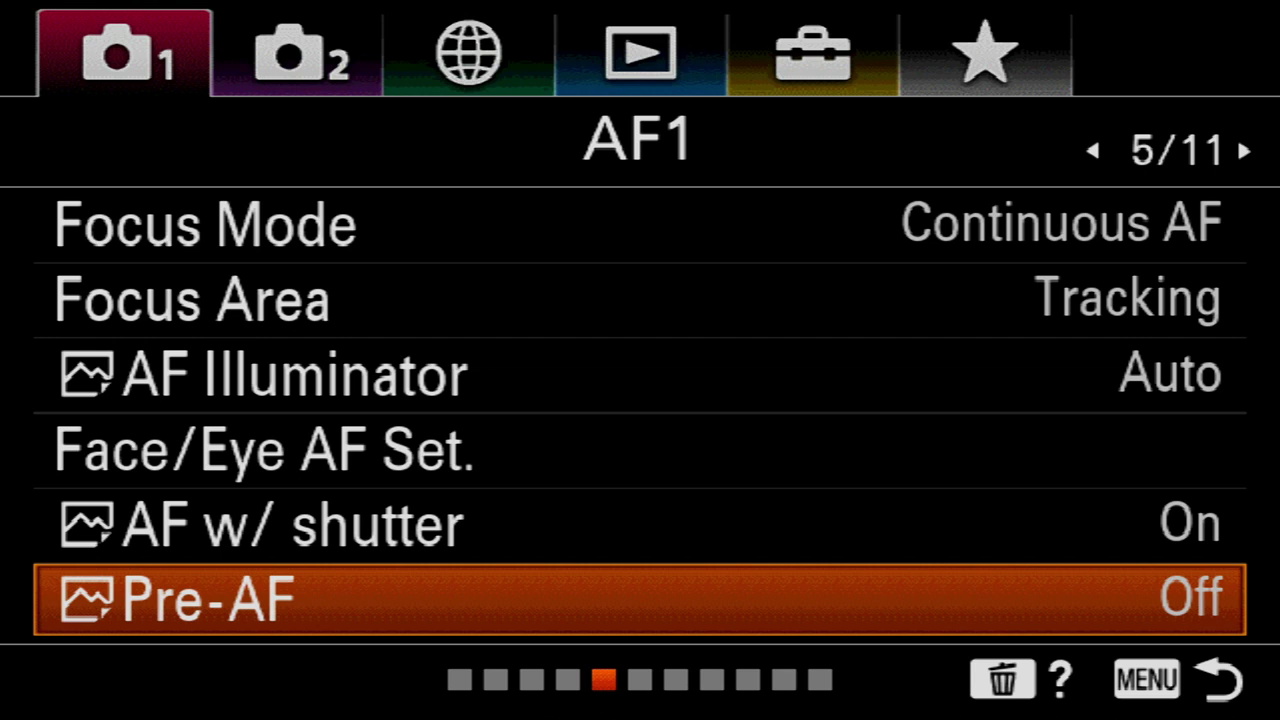
pyautogui.press('Down')
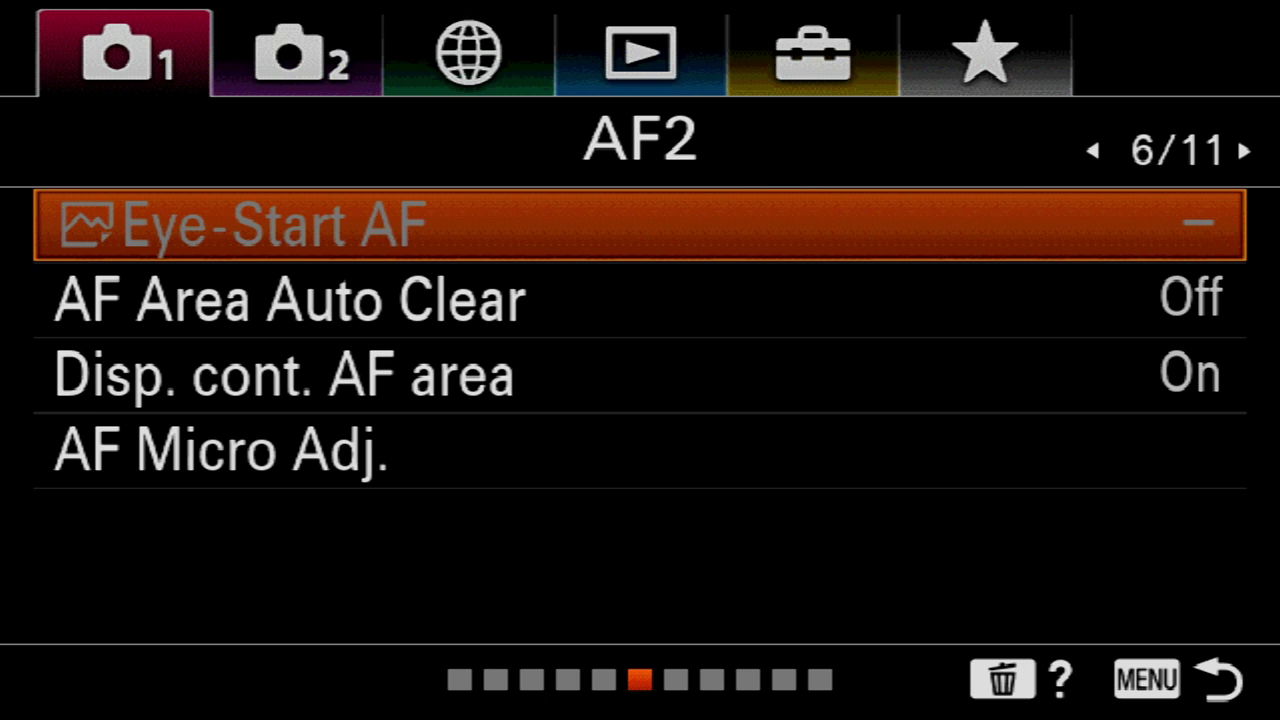
# Step: Page through Exposure (7/11) and Flash (8/11) unchanged to Color/WB/Img. Processing (9/11)
pyautogui.press('Down')
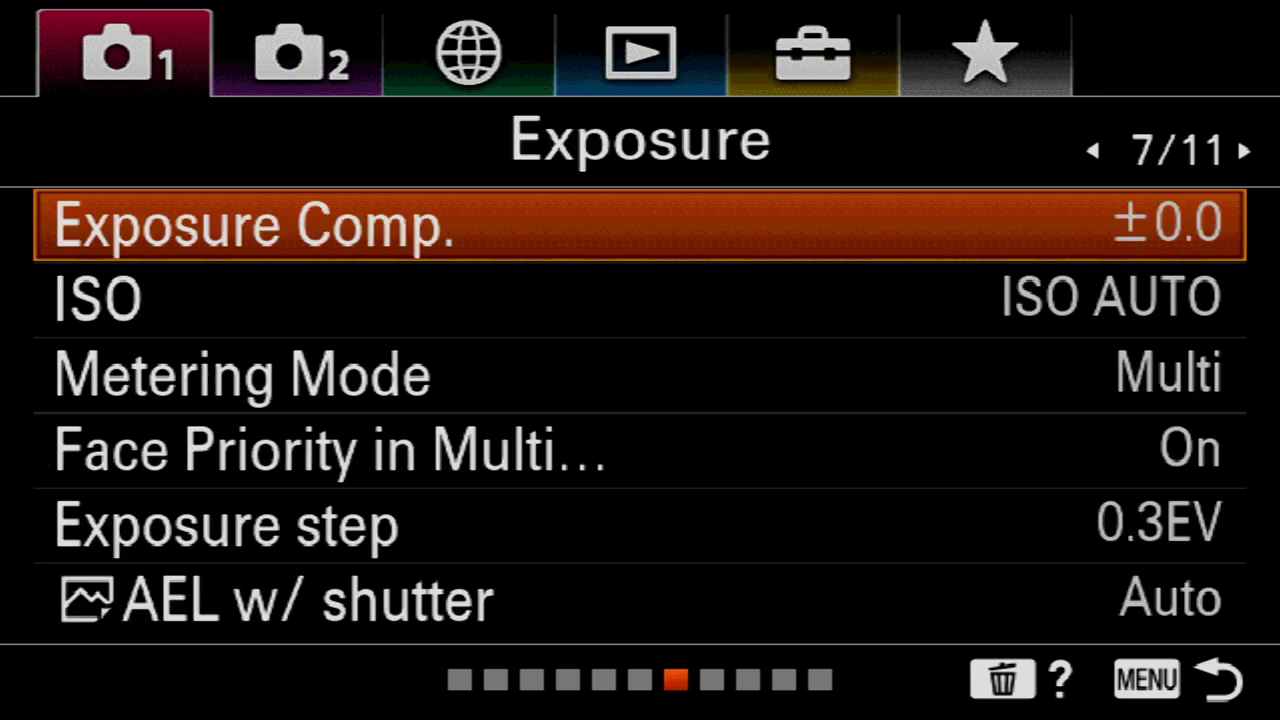
pyautogui.press('Down')
pyautogui.press('Down')
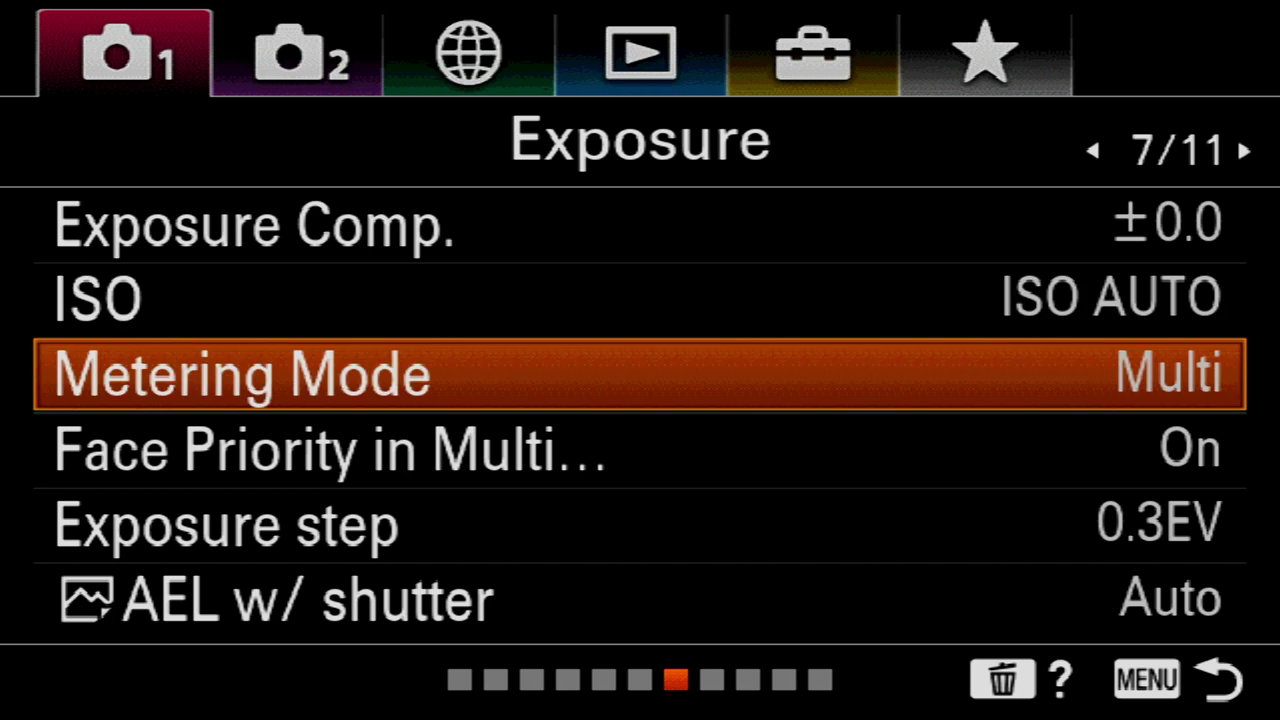
pyautogui.press('Down')
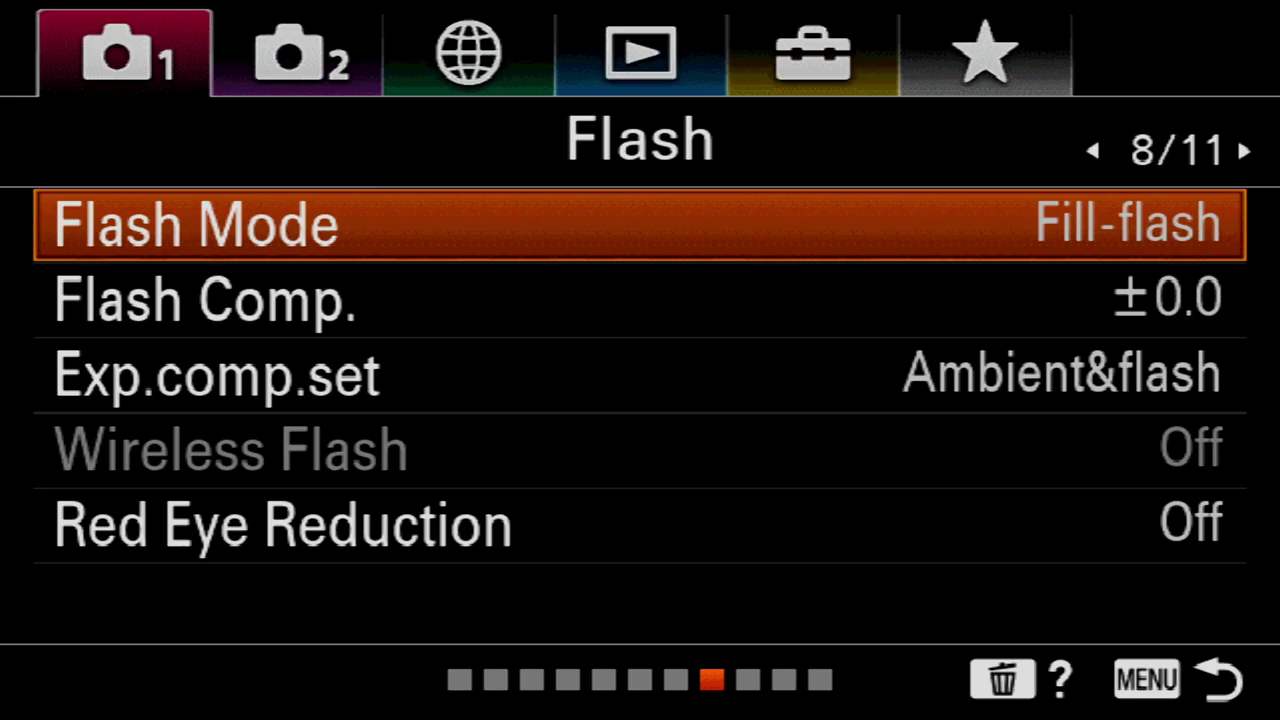
pyautogui.press('Down')
pyautogui.press('Down')
pyautogui.press('Down')
pyautogui.press('Down')
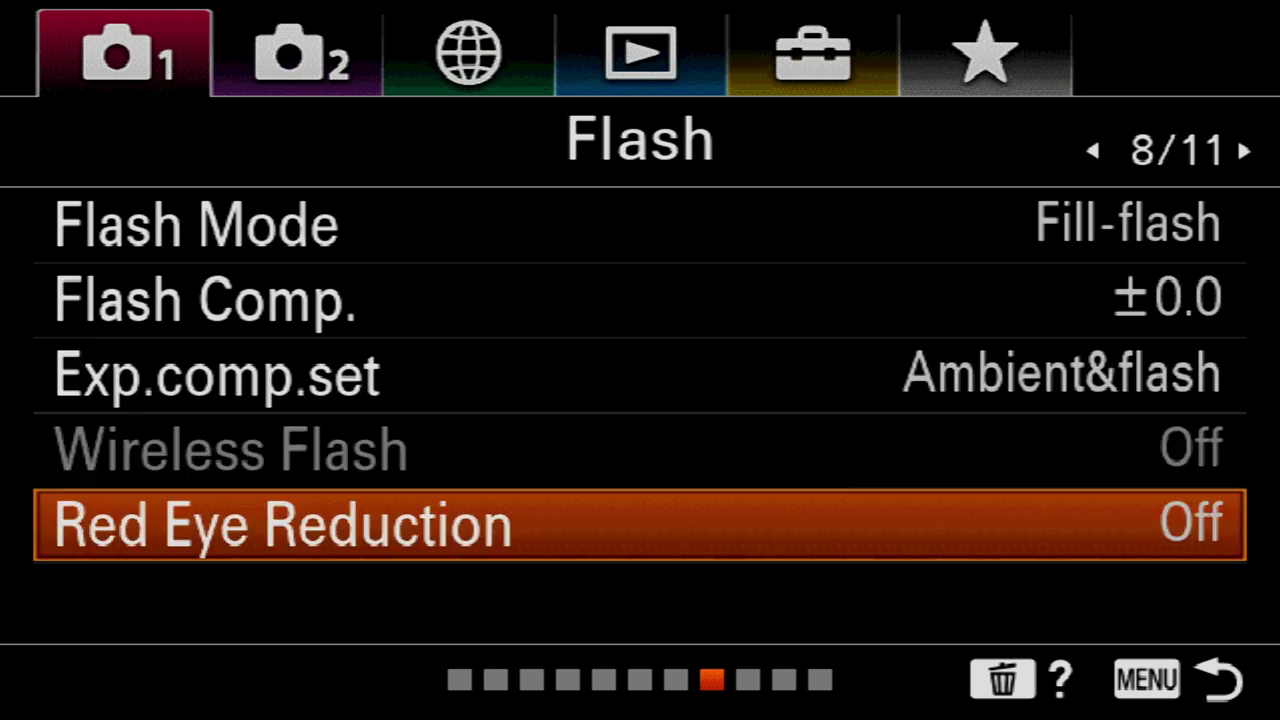
pyautogui.press('Down')
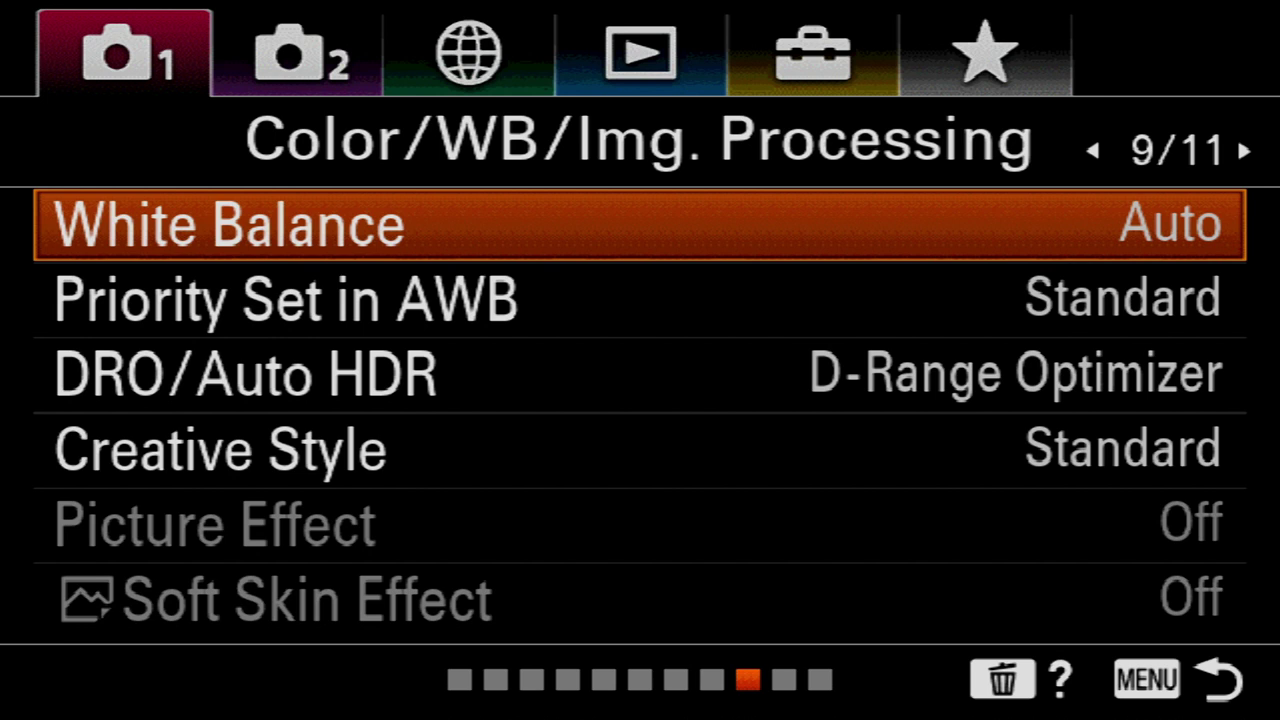
pyautogui.press('Down')
pyautogui.press('Down')
pyautogui.press('Down')
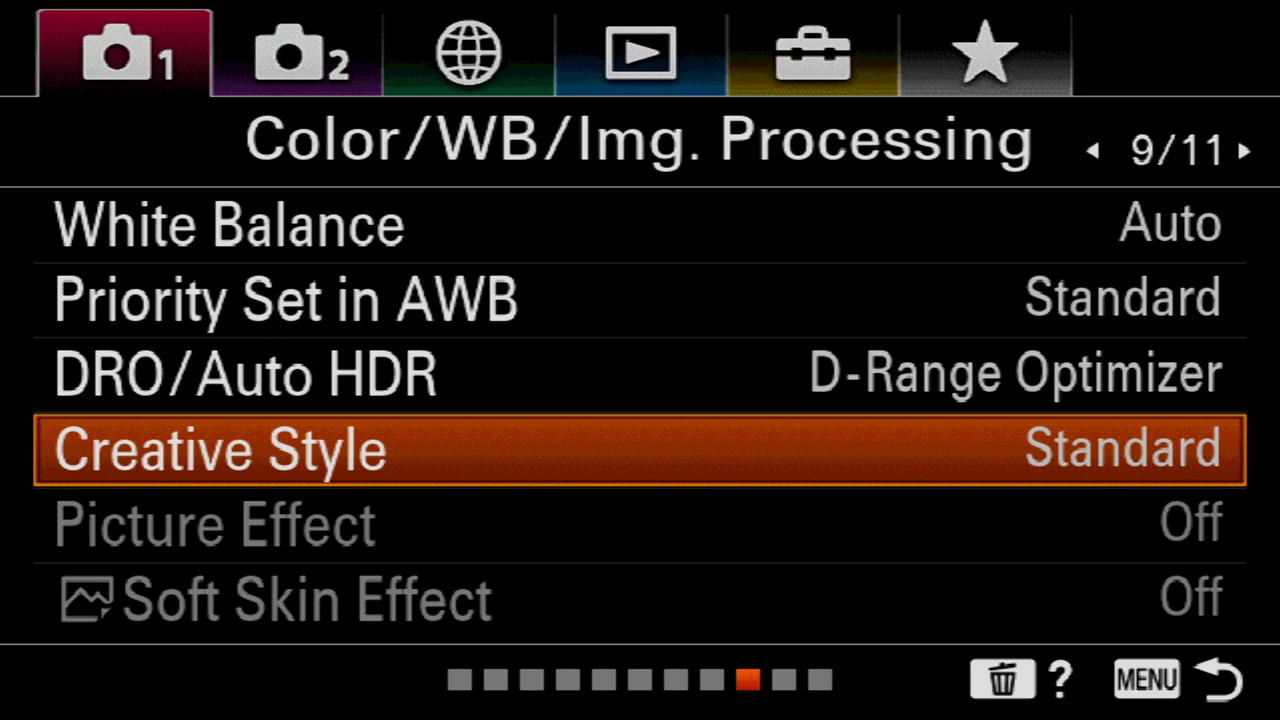
pyautogui.press('Return')
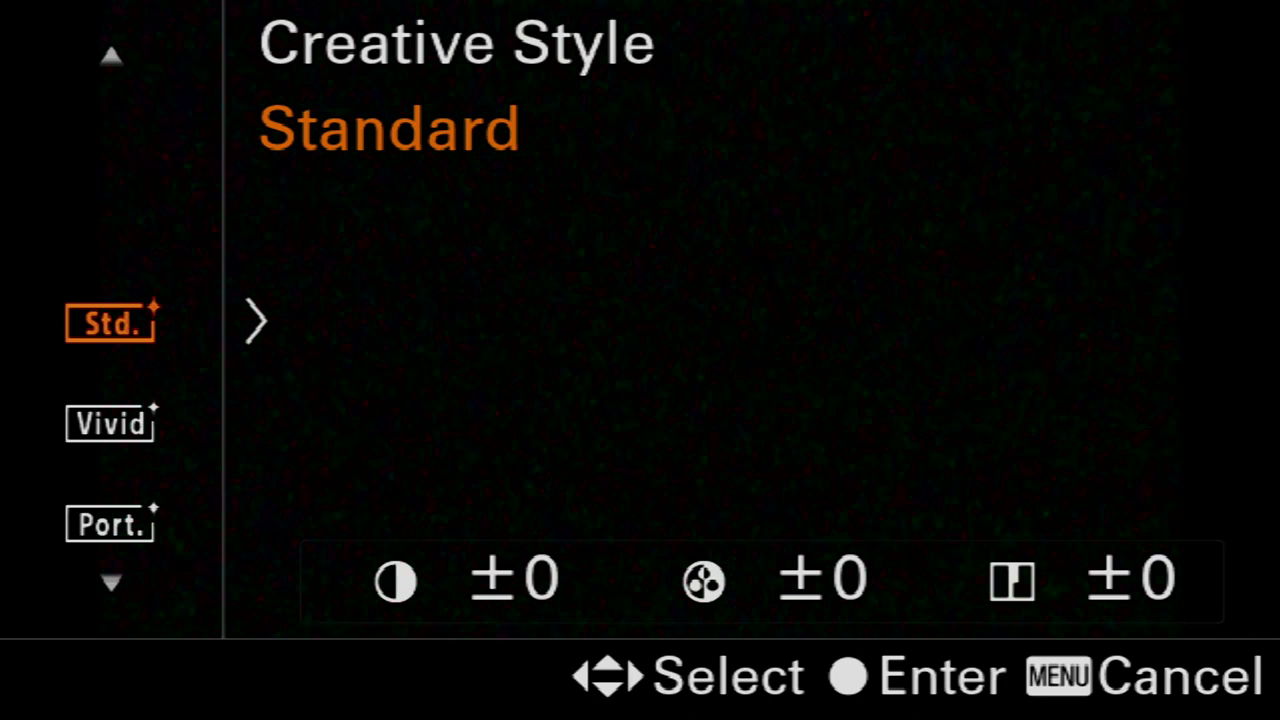
pyautogui.press('Right')
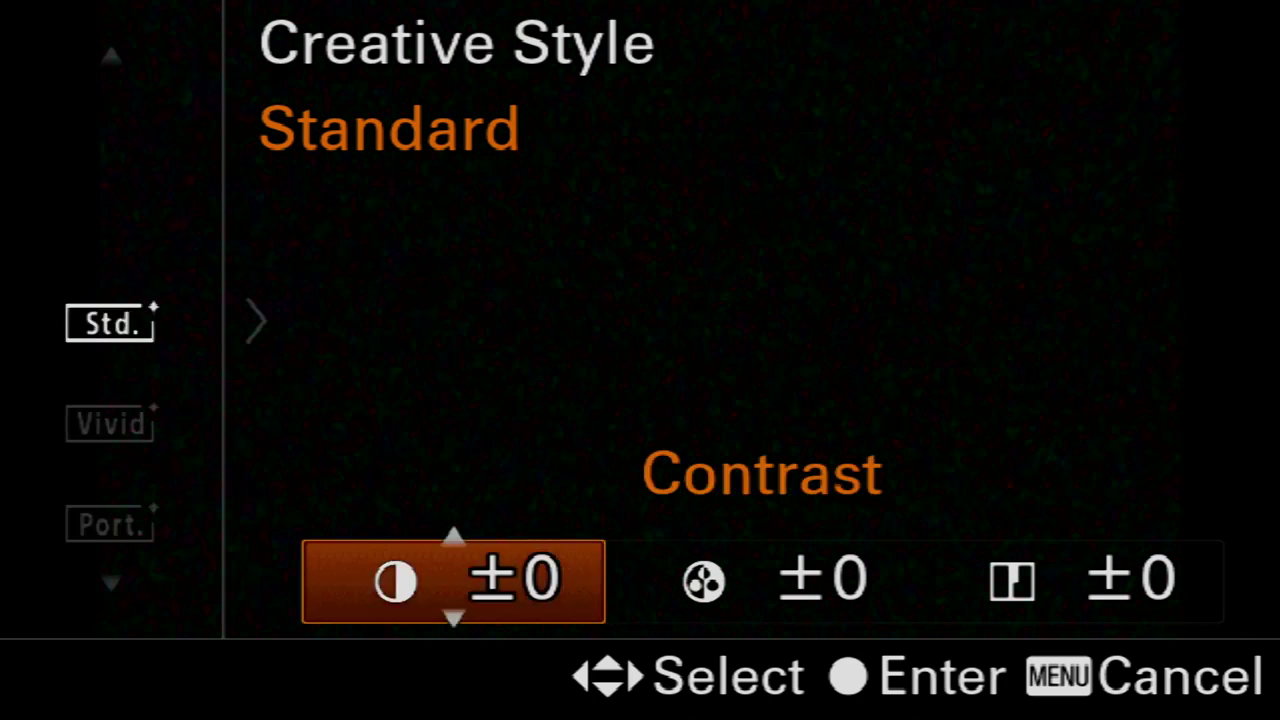
pyautogui.press('Down')
pyautogui.press('Down')
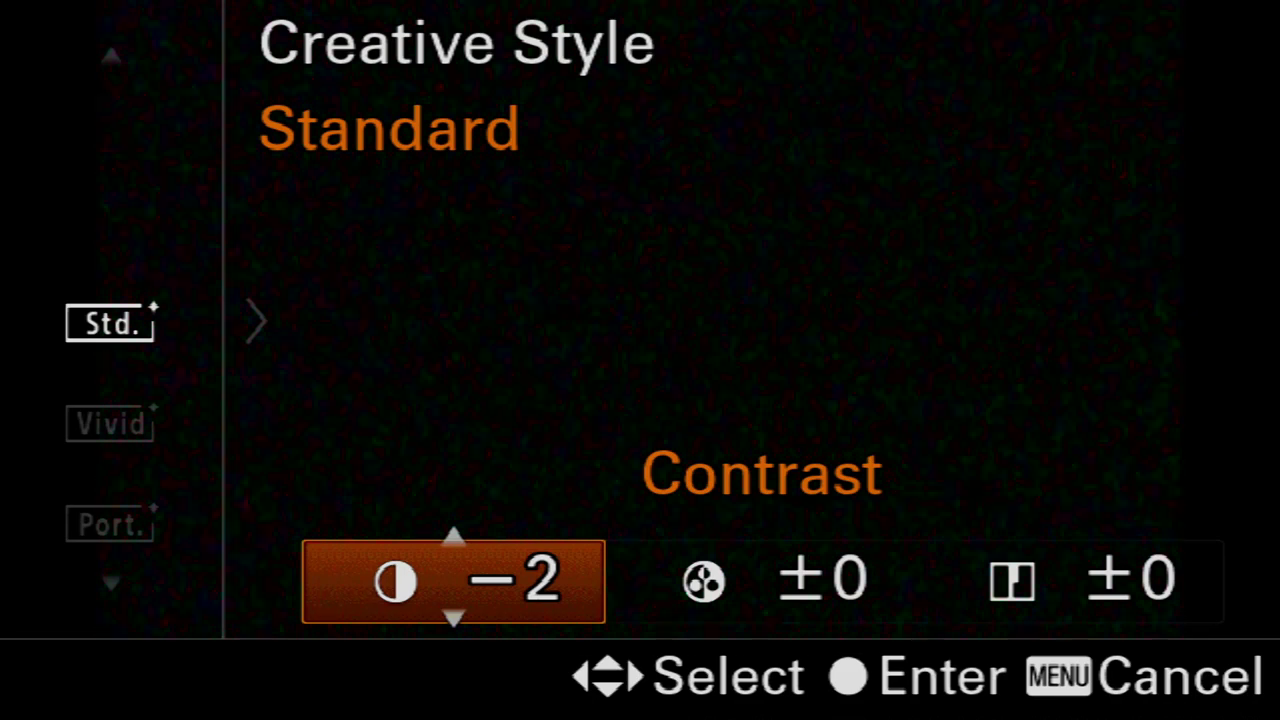
pyautogui.press('Up')
pyautogui.press('Up')
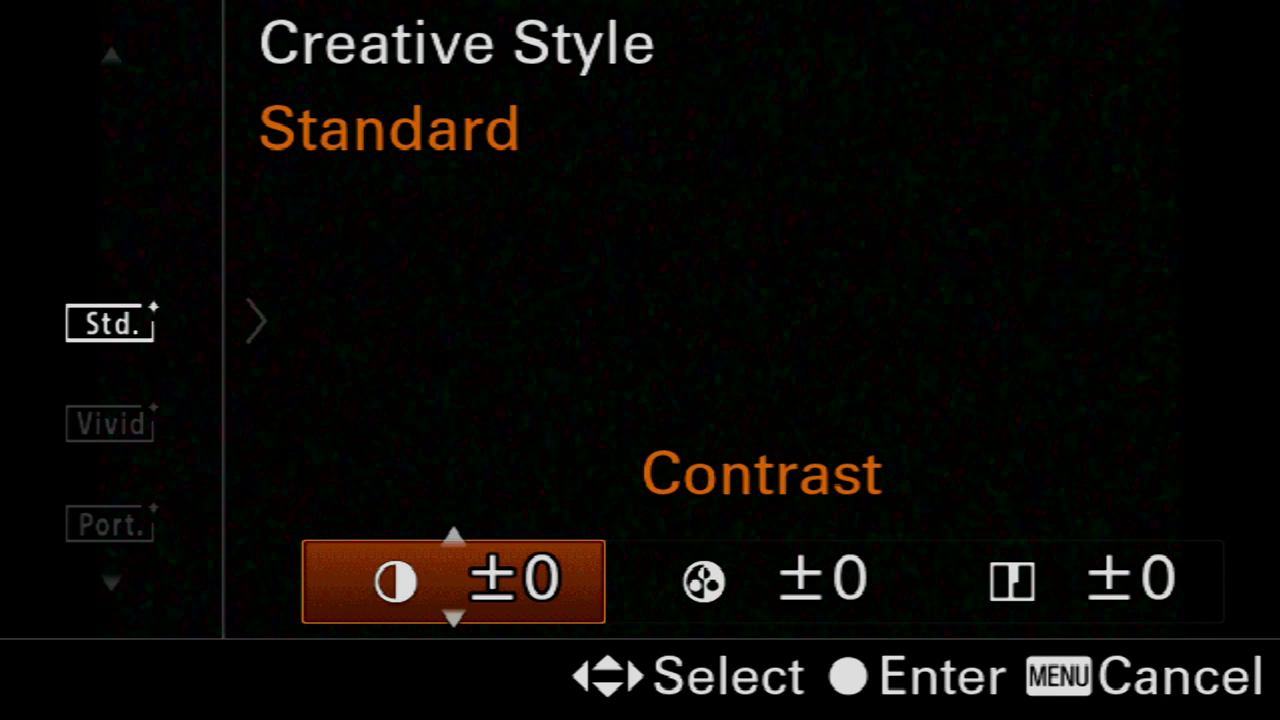
pyautogui.press('Left')
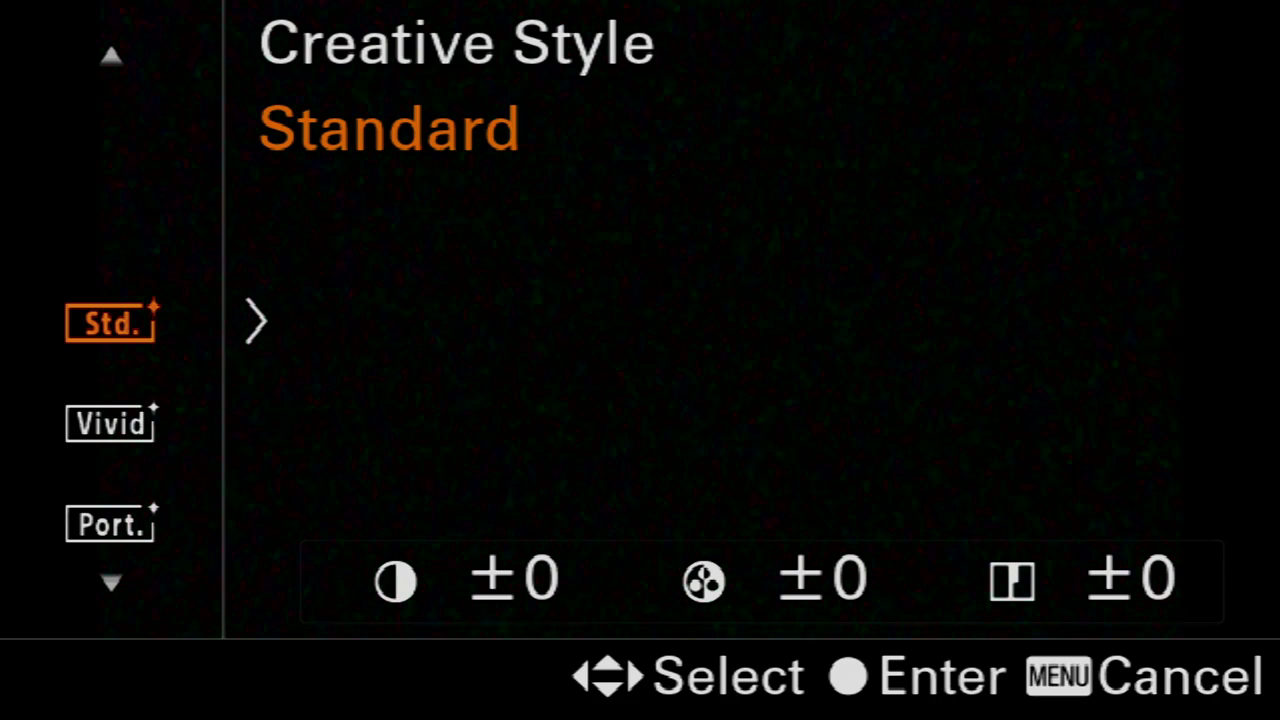
pyautogui.press('Return')
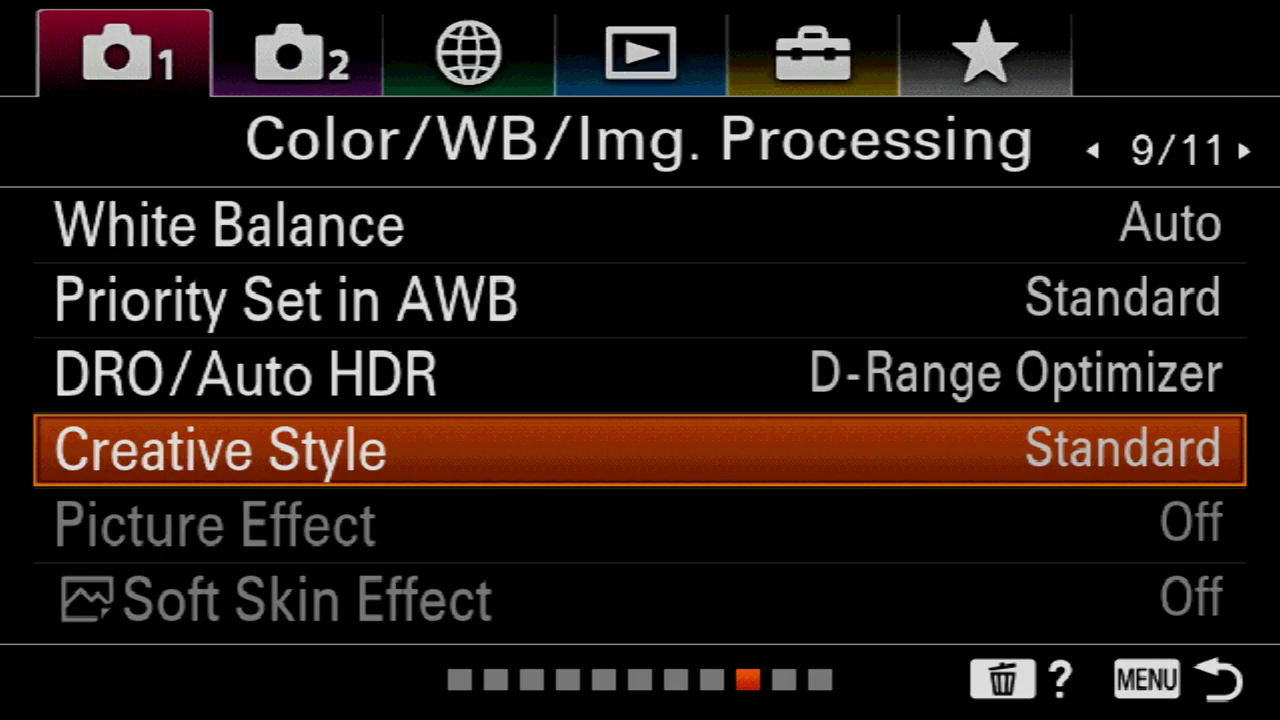
# Step: Step past Picture Effect and Soft Skin Effect to the Focus Assist page (10/11)
pyautogui.press('Down')
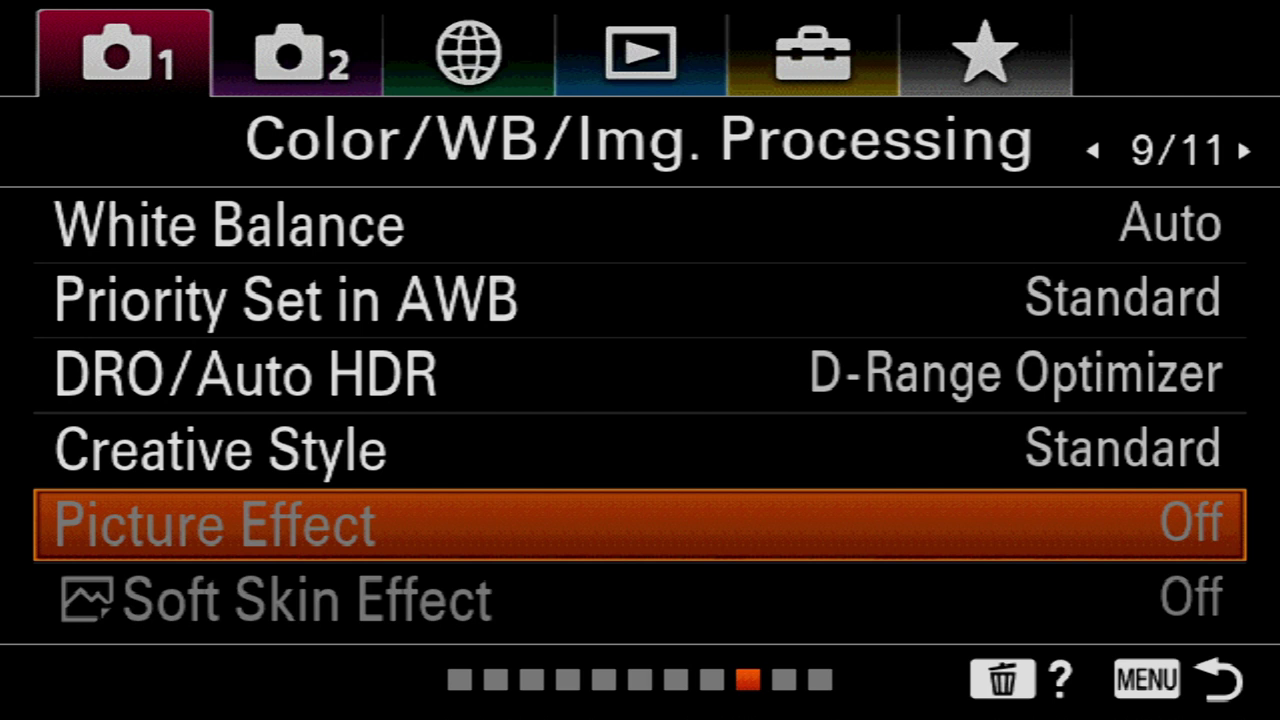
pyautogui.press('Down')
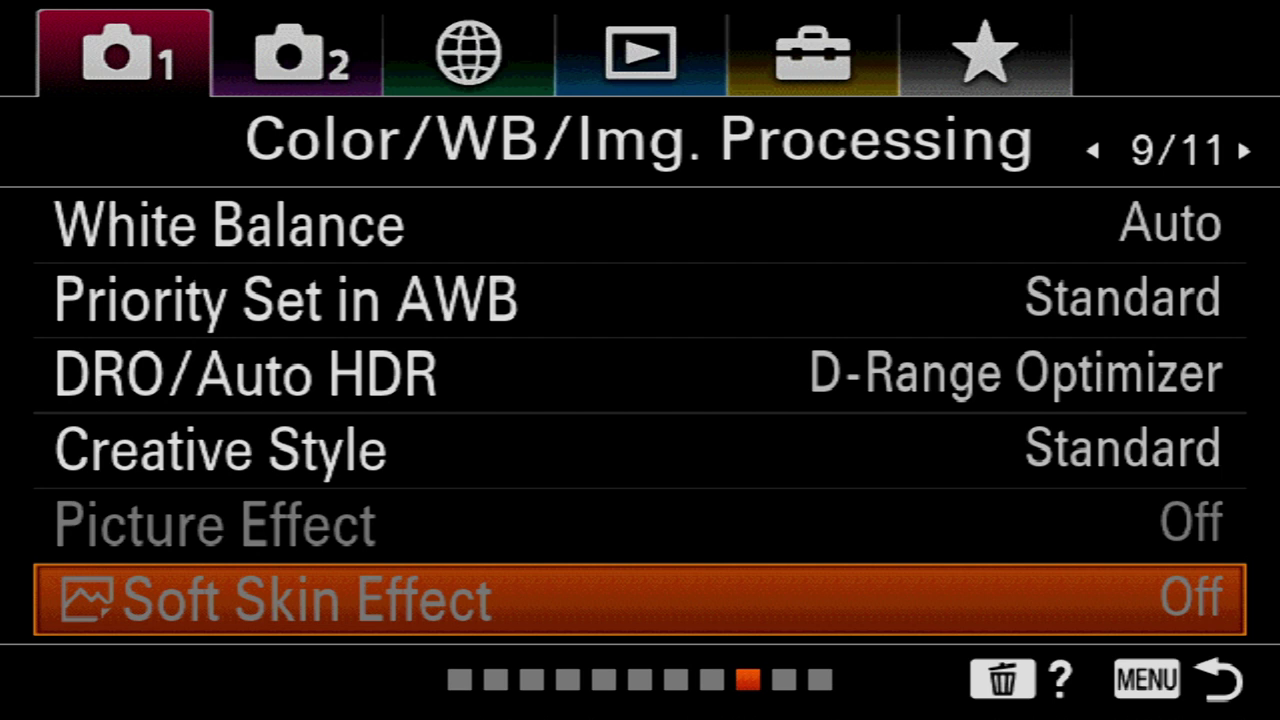
pyautogui.press('Down')
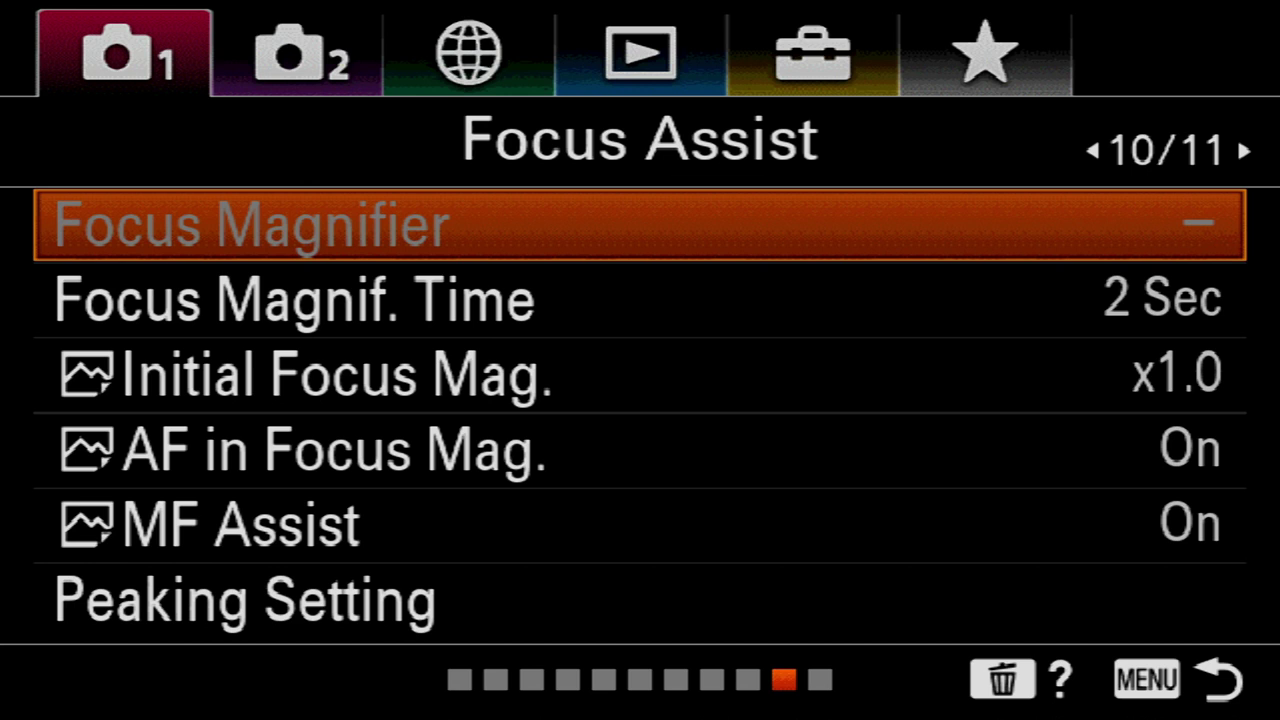
# Step: Scroll through the Focus Assist and Shooting Assist rows to reach Movie1 (page 1/9)
pyautogui.press('Down')
pyautogui.press('Down')
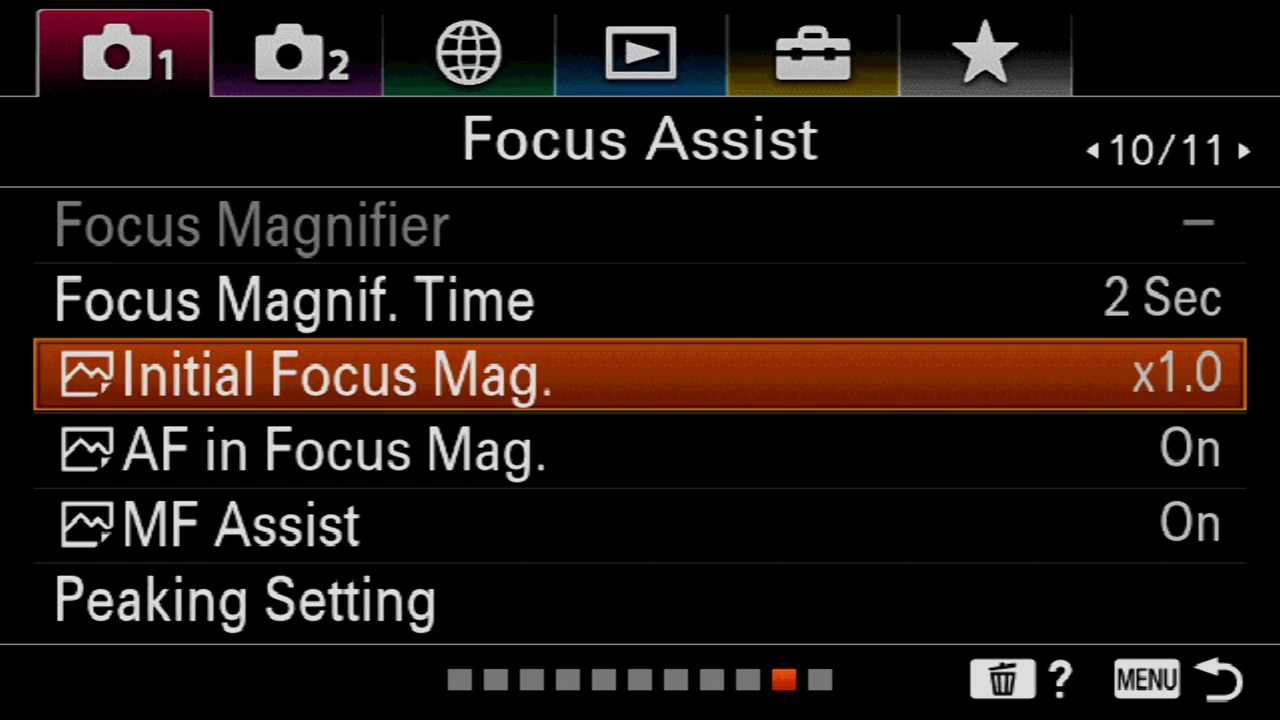
pyautogui.press('Down')
pyautogui.press('Down')
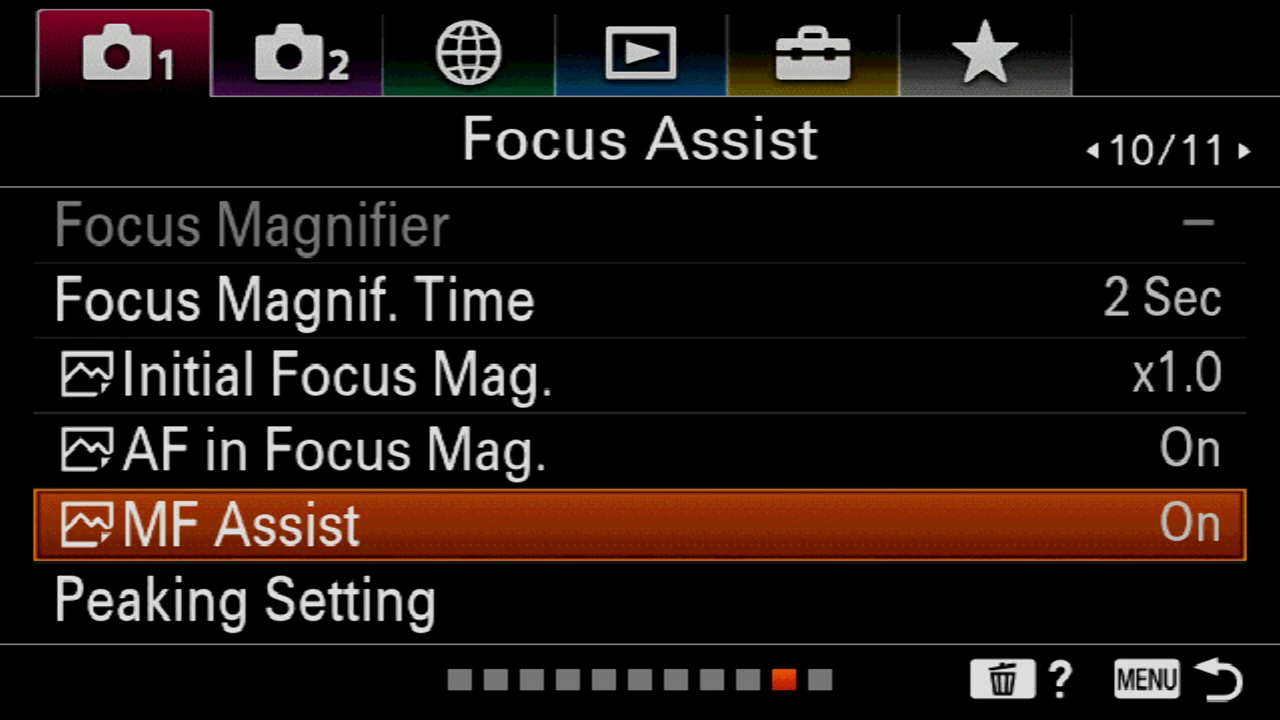
pyautogui.press('Right')
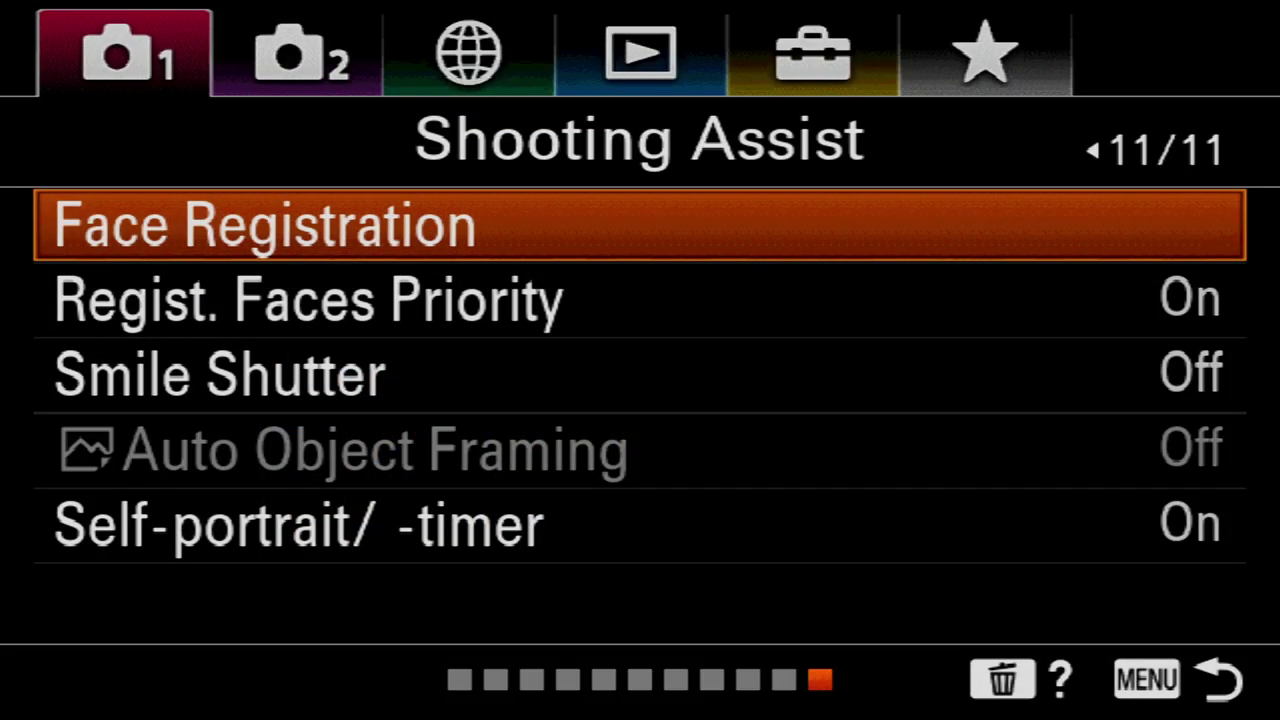
pyautogui.press('Down')
pyautogui.press('Down')
pyautogui.press('Down')
pyautogui.press('Down')
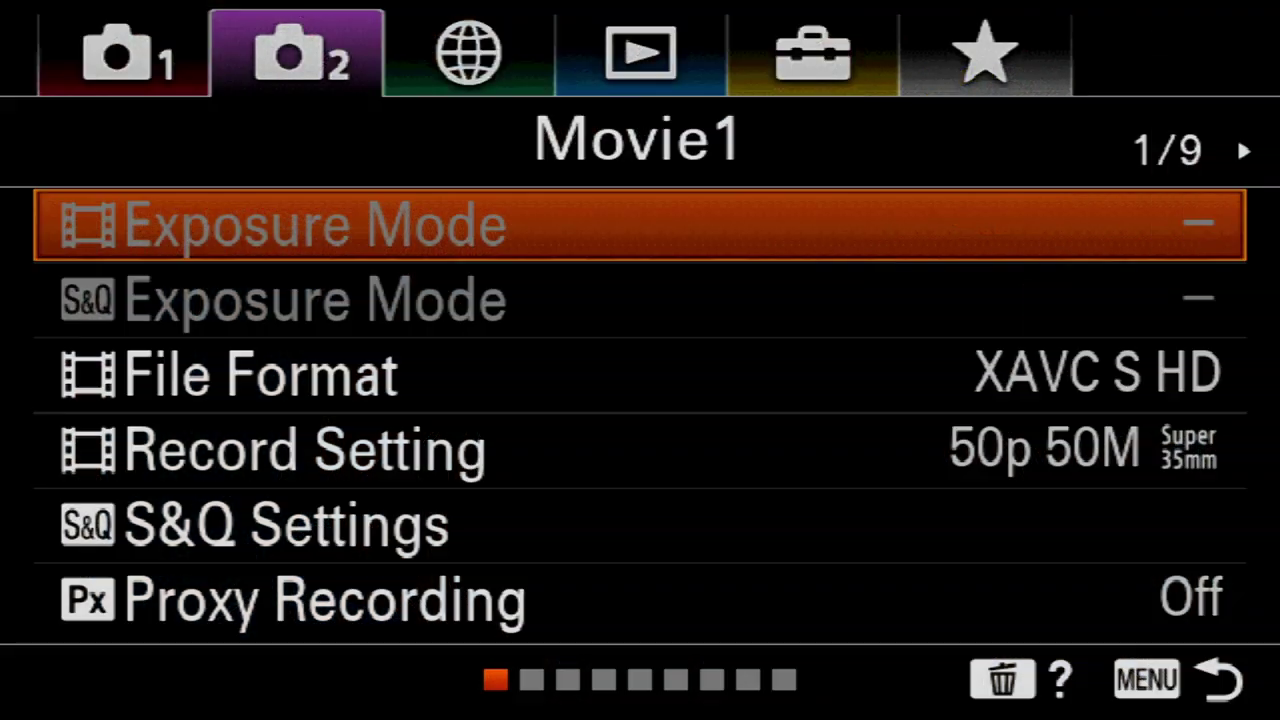
# Step: Page from Movie1 through Movie2, Movie3, Zoom and Display/Auto Review1 to Display/Auto Review2 (7/9)
pyautogui.press('Right')
pyautogui.press('Right')
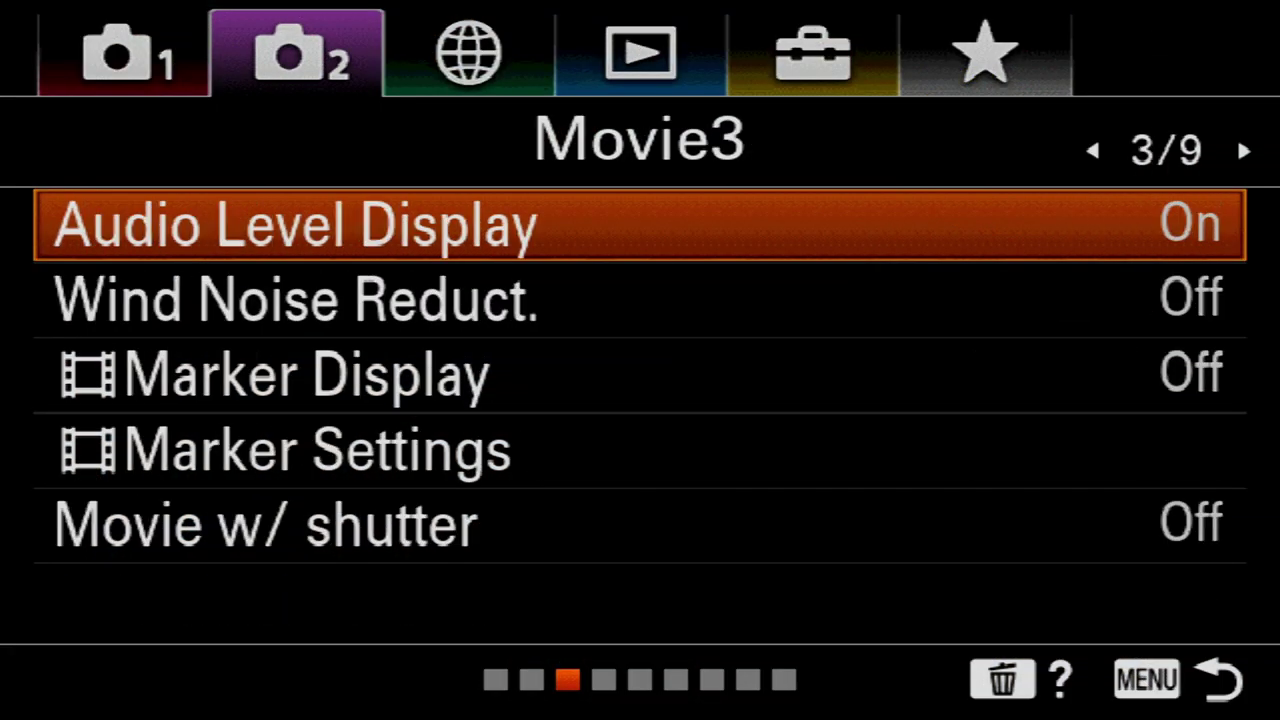
pyautogui.press('Right')
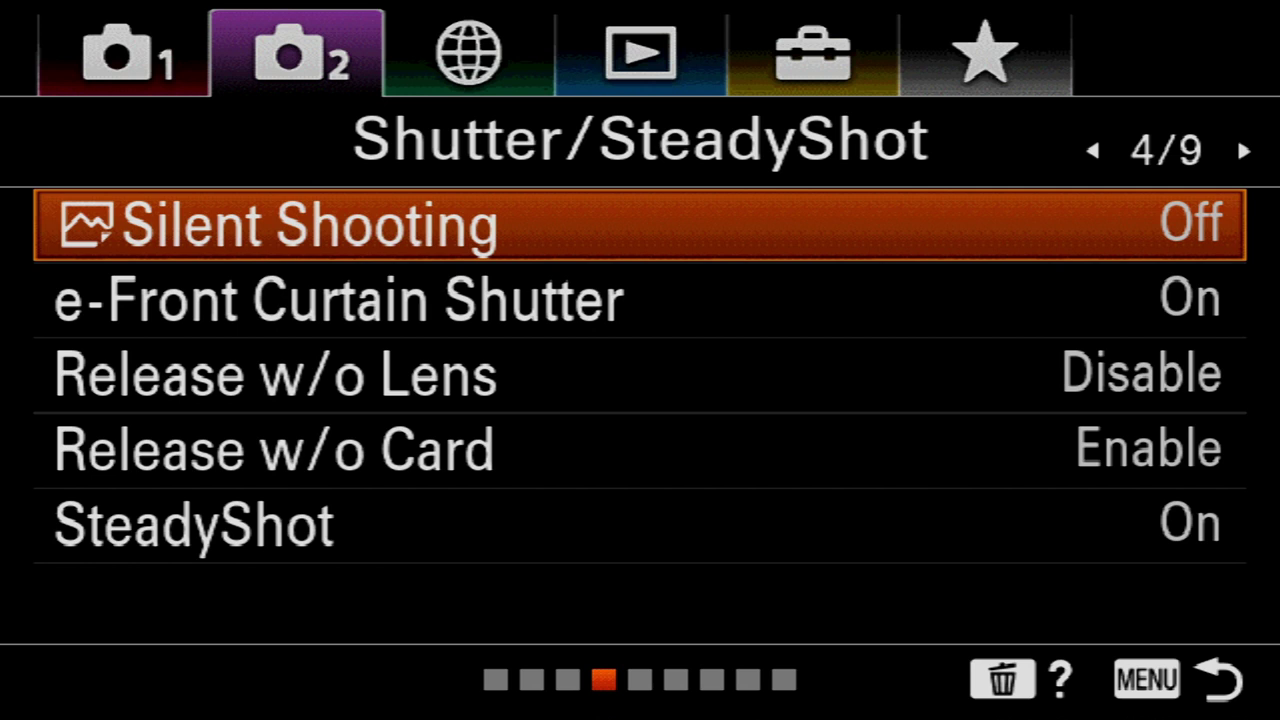
pyautogui.press('Right')
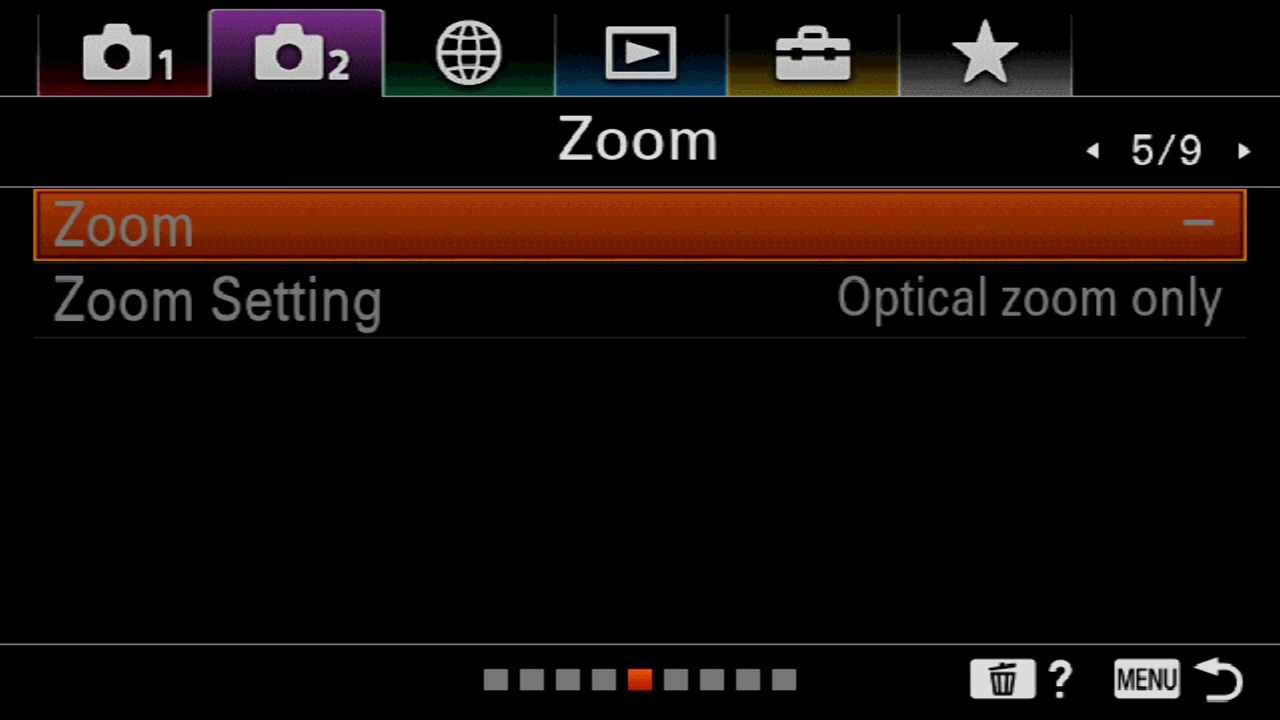
pyautogui.press('Right')
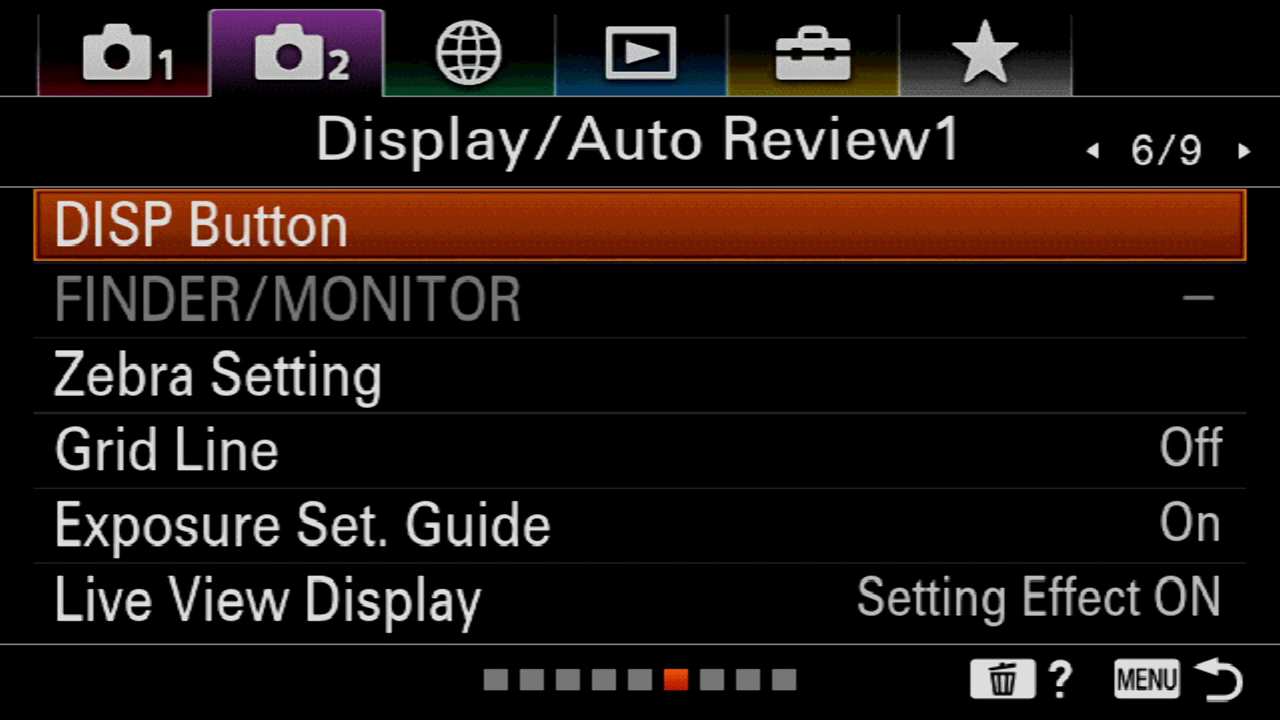
pyautogui.press('Right')
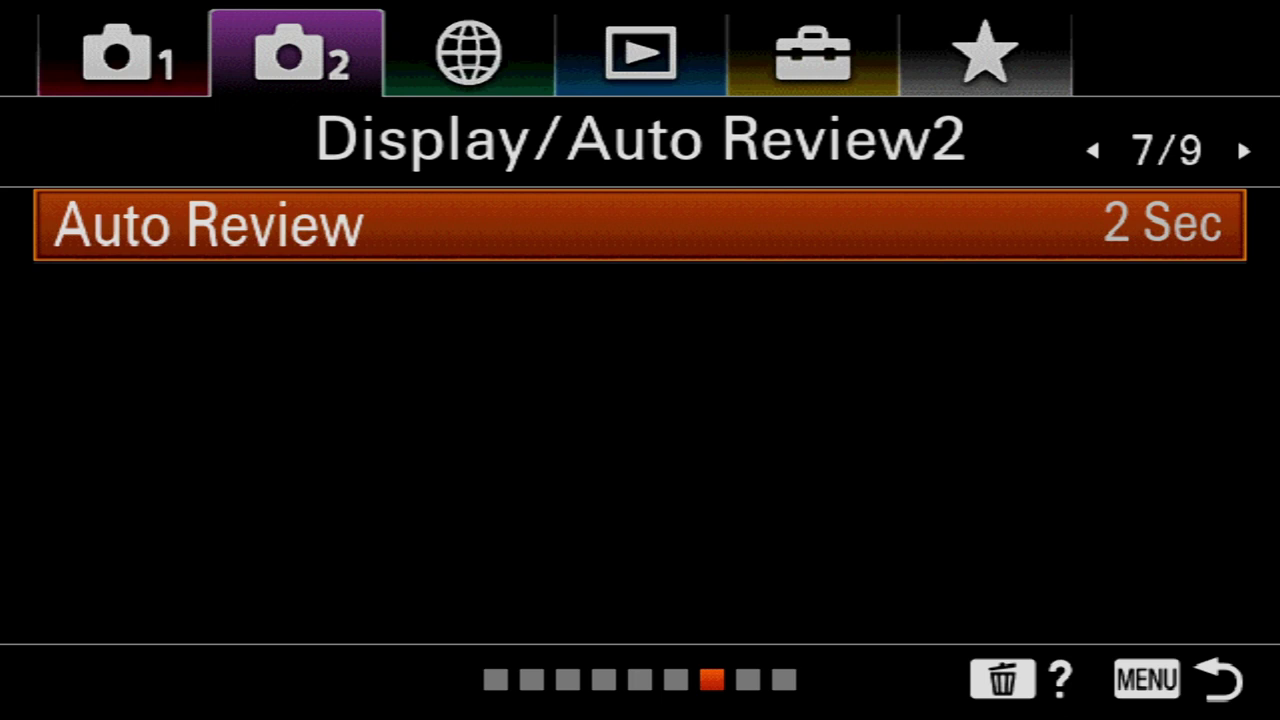
# Step: Set Auto Review to Off and advance to Custom Operation1 (page 8/9)
pyautogui.press('Return')
pyautogui.press('Down')
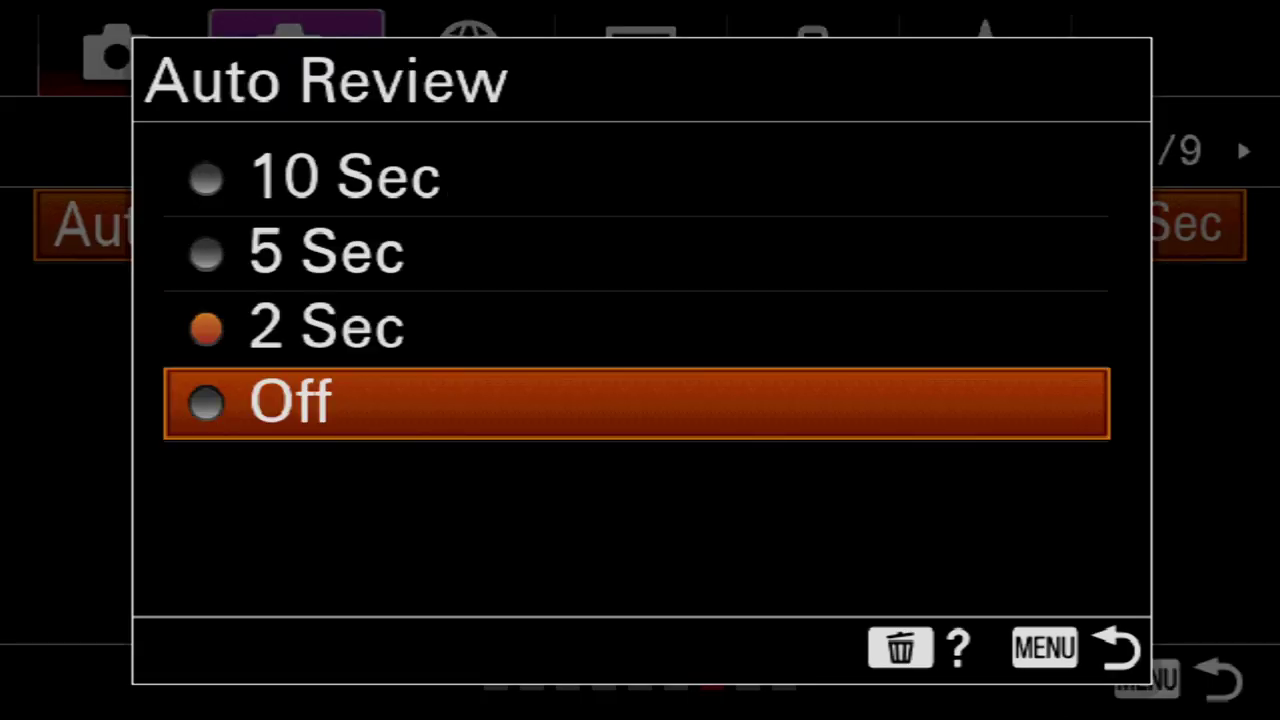
pyautogui.press('Return')
pyautogui.press('Down')
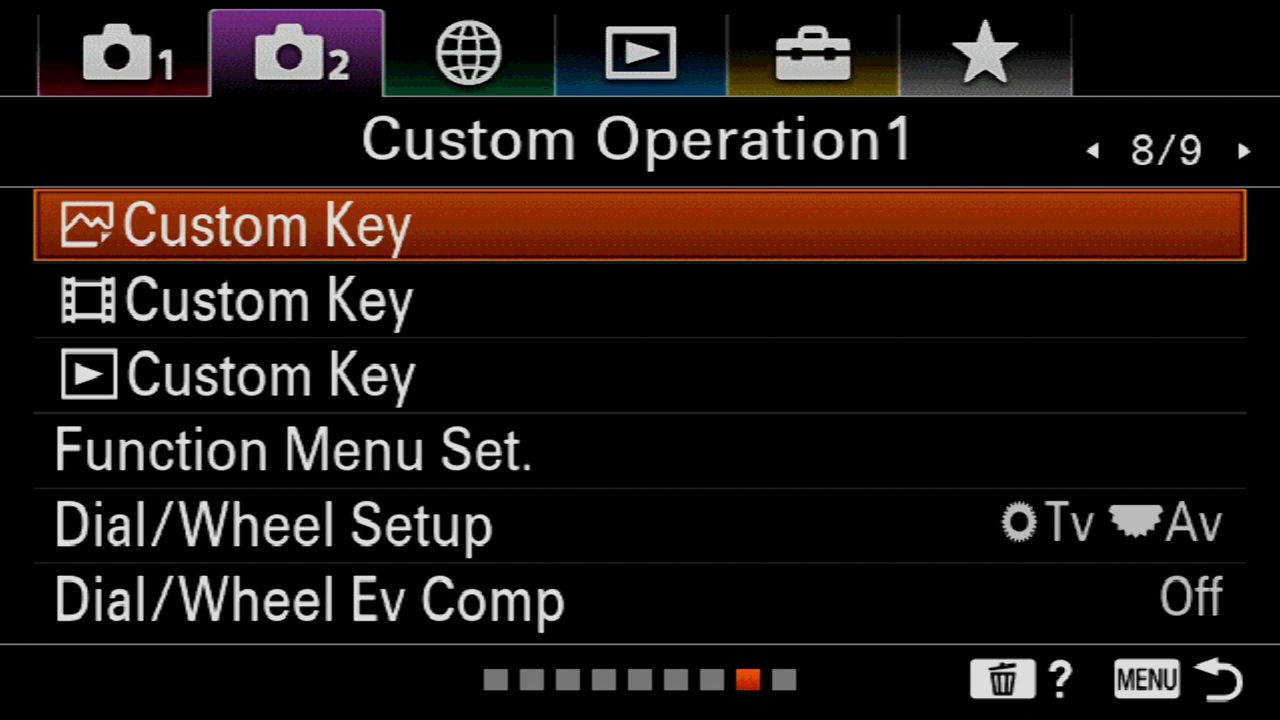
# Step: Replace Drive Mode with Face/Eye Priority in AF in the first Function Menu slot
pyautogui.press('Down')
pyautogui.press('Down')
pyautogui.press('Down')
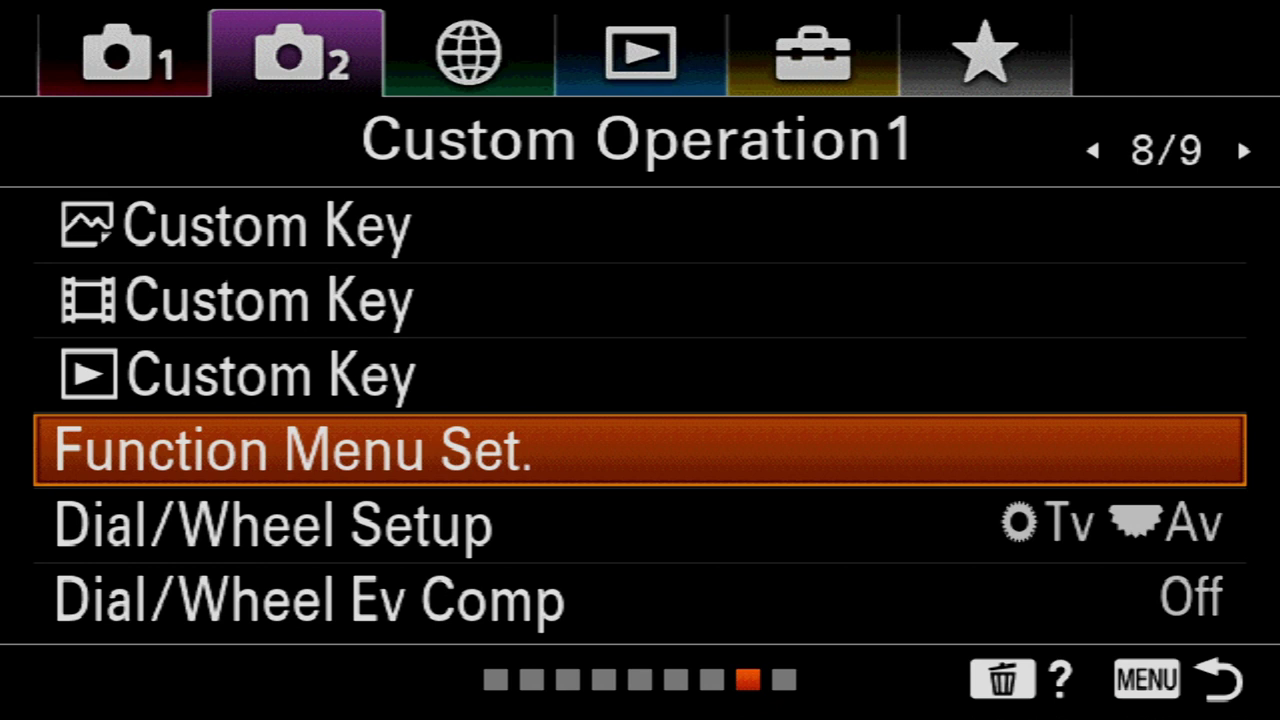
pyautogui.press('Return')
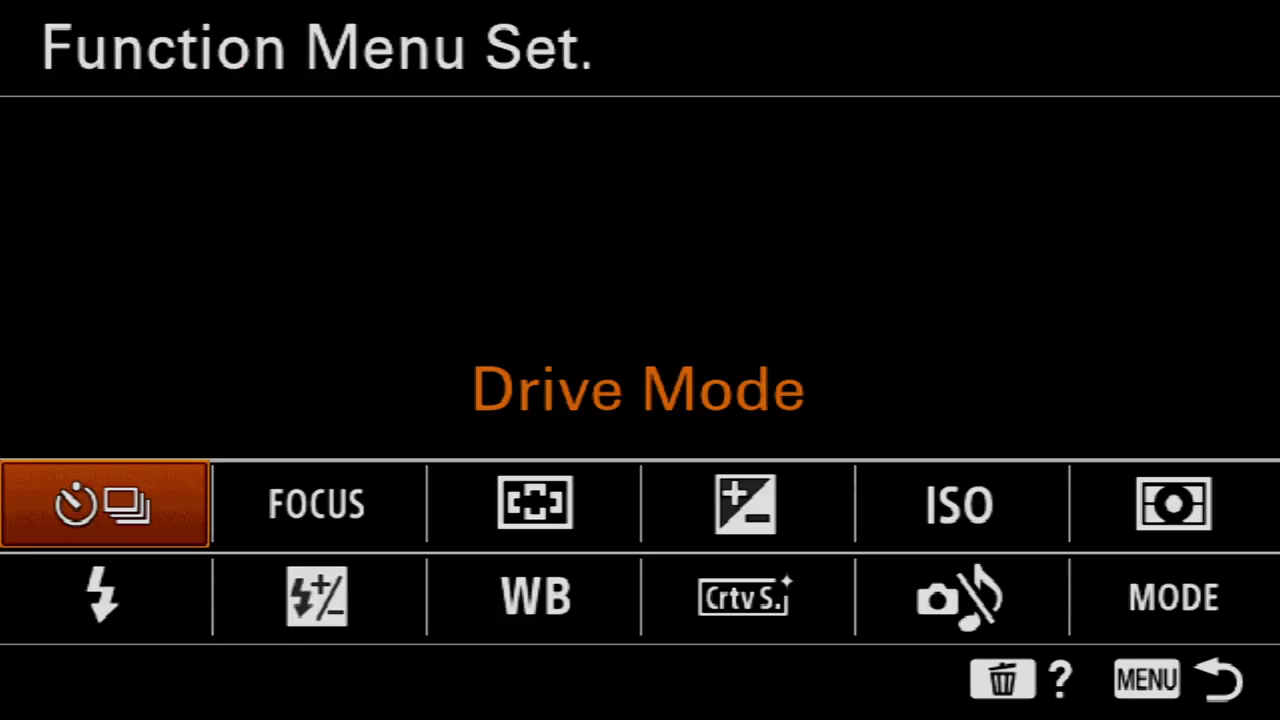
pyautogui.press('Right')
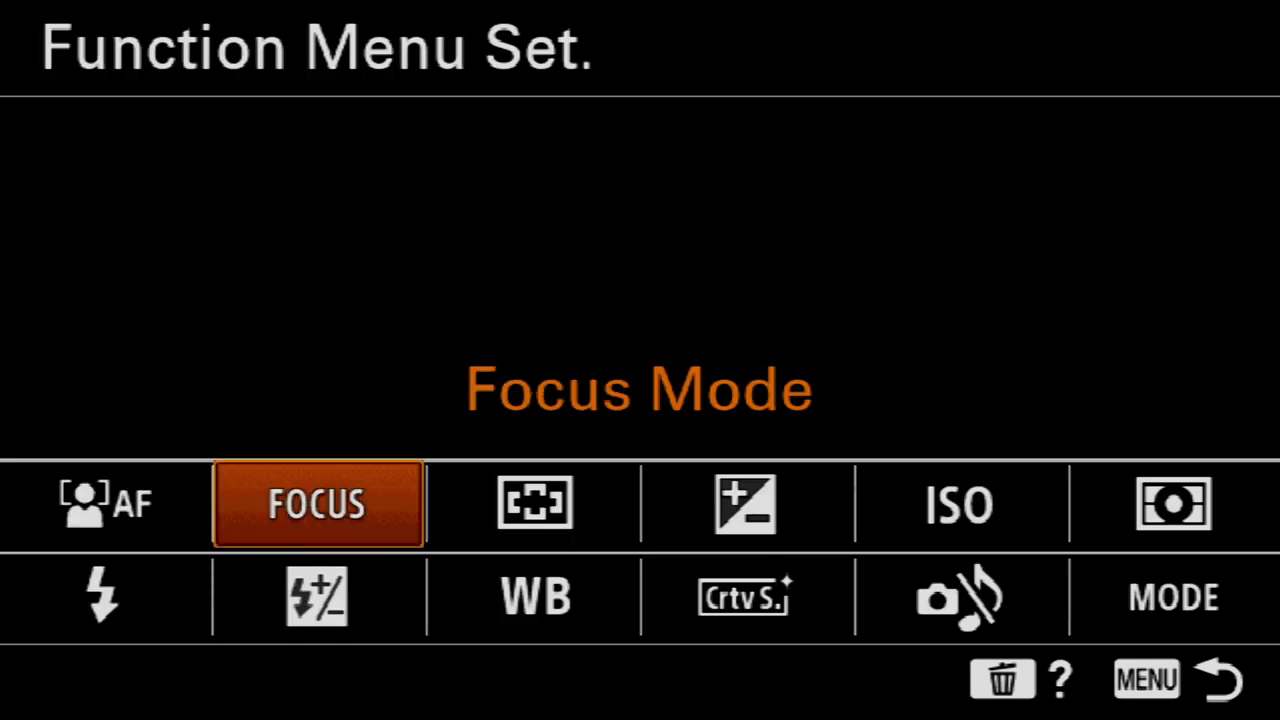
pyautogui.press('Return')
pyautogui.press('Down')
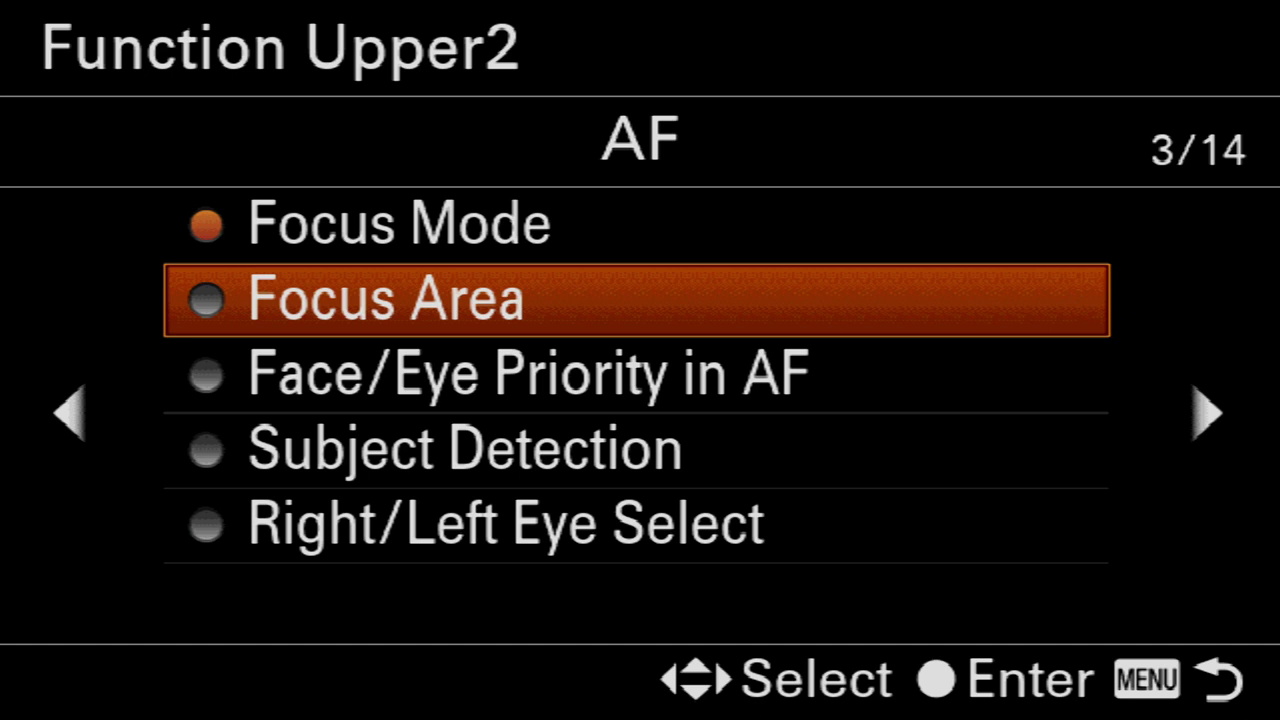
pyautogui.press('Down')
pyautogui.press('Down')
pyautogui.press('Up')
pyautogui.press('Return')
pyautogui.press('Escape')
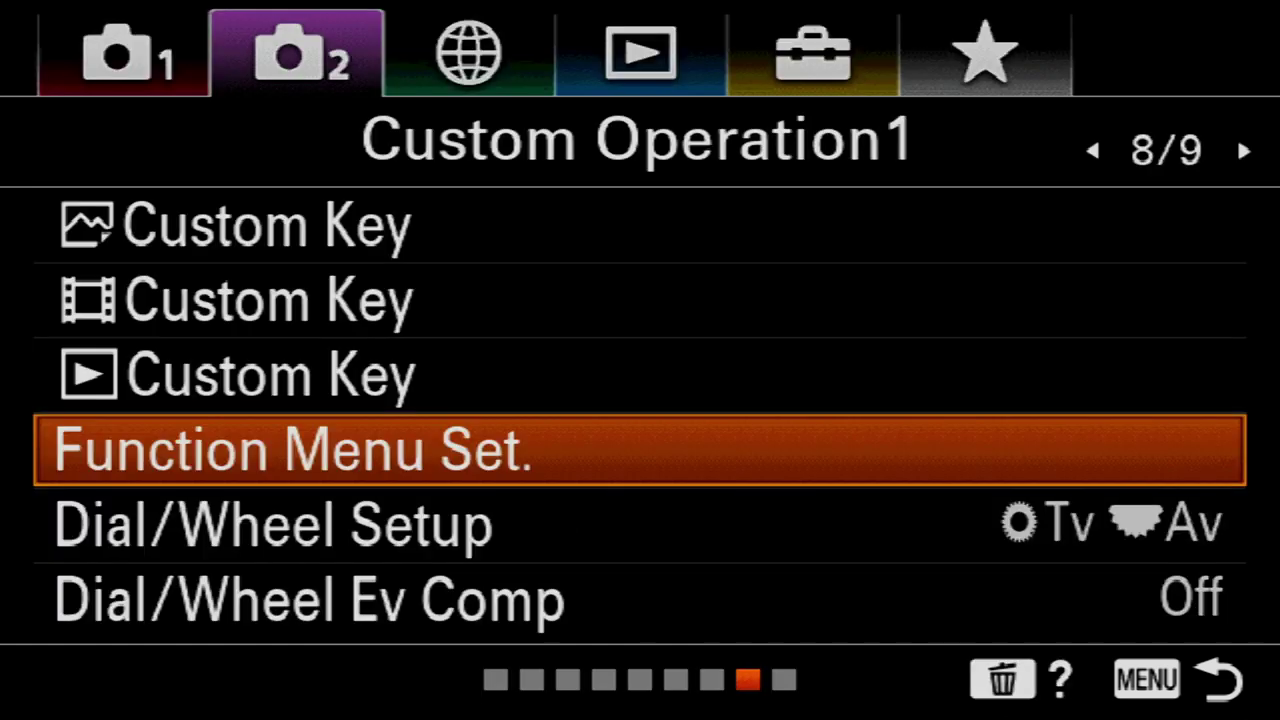
pyautogui.press('Down')
pyautogui.press('Down')
pyautogui.press('Down')
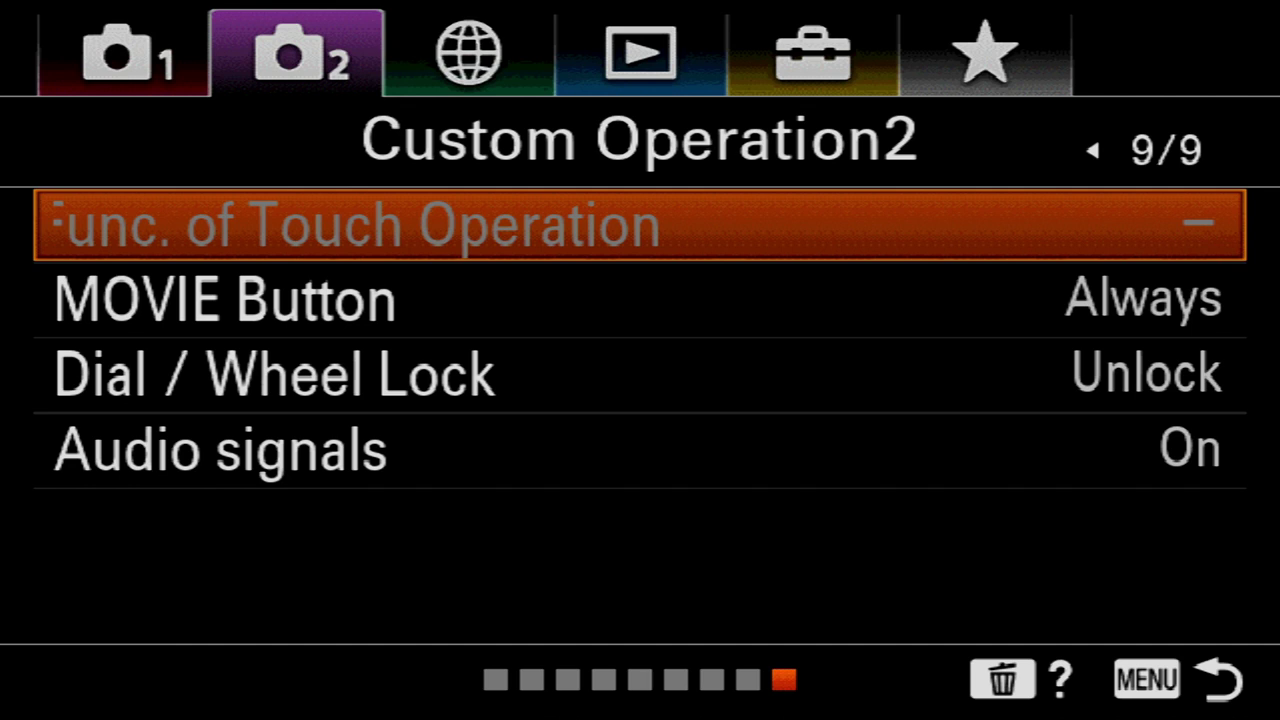
# Step: Wrap back from Custom Operation2 to Camera 1 page 1/11, Quality/Image Size1
pyautogui.press('Down')
pyautogui.press('Down')
pyautogui.press('Down')
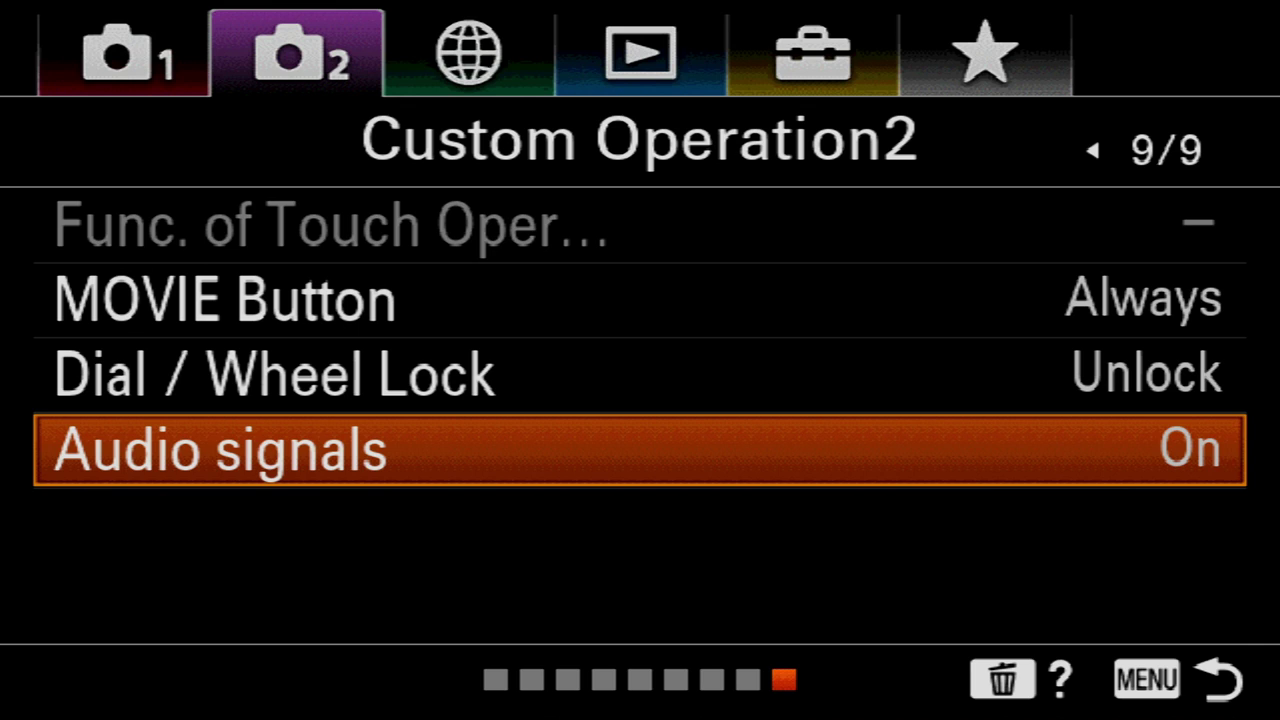
pyautogui.press('Up')
pyautogui.press('Up')
pyautogui.press('Up')
pyautogui.press('Up')
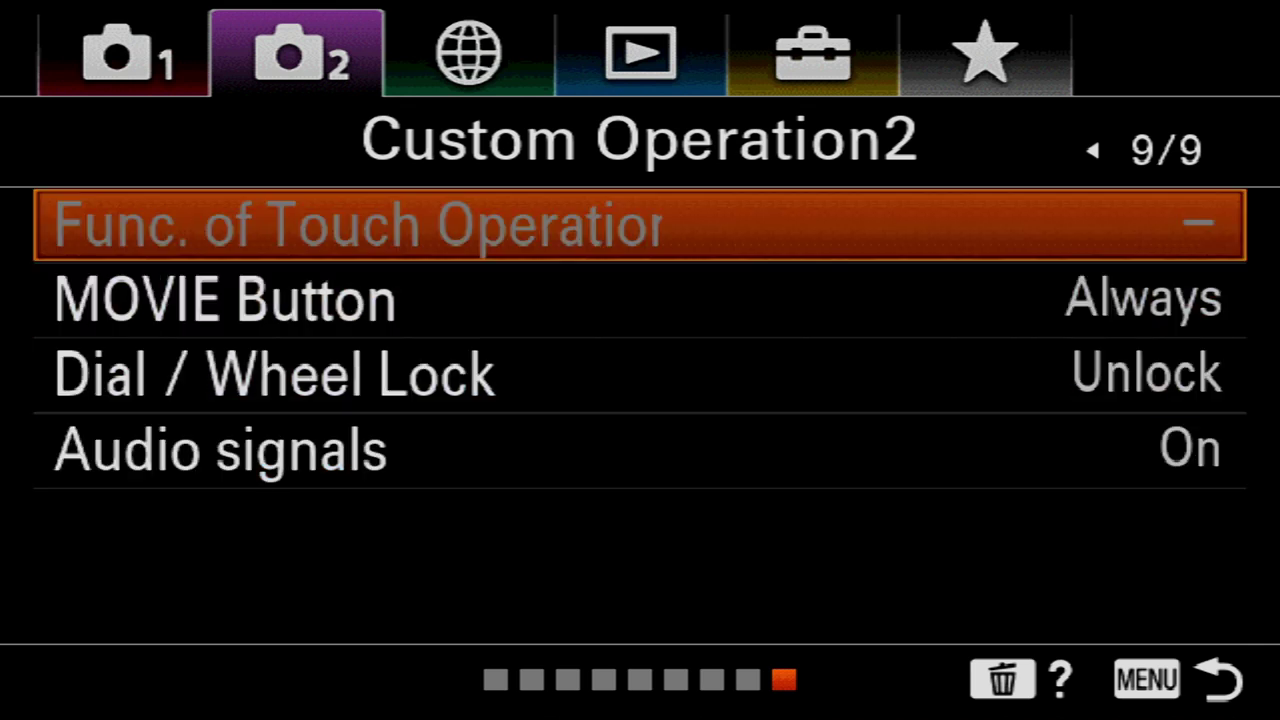
pyautogui.press('Left')
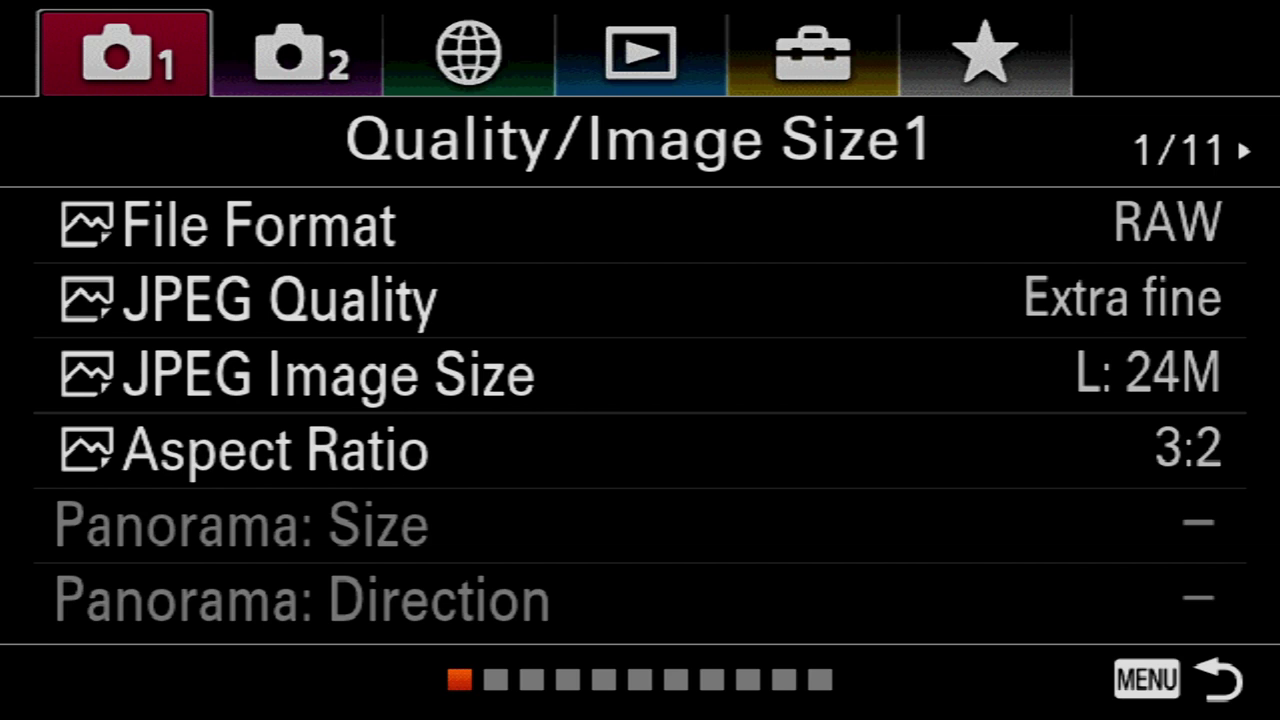
# Step: Register the current settings to slot 1 via Camera1/Camera2 Memory on the Shoot Mode/Drive2 page
pyautogui.press('Down')
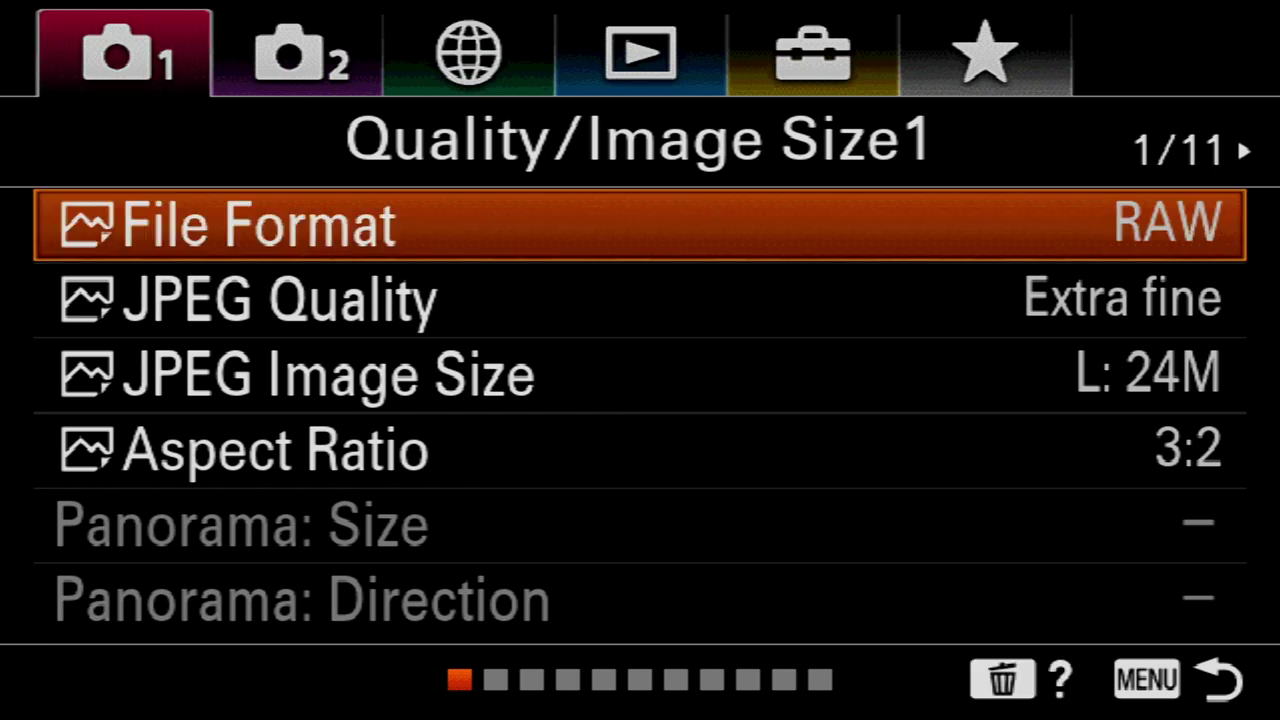
pyautogui.press('Right')
pyautogui.press('Right')
pyautogui.press('Right')
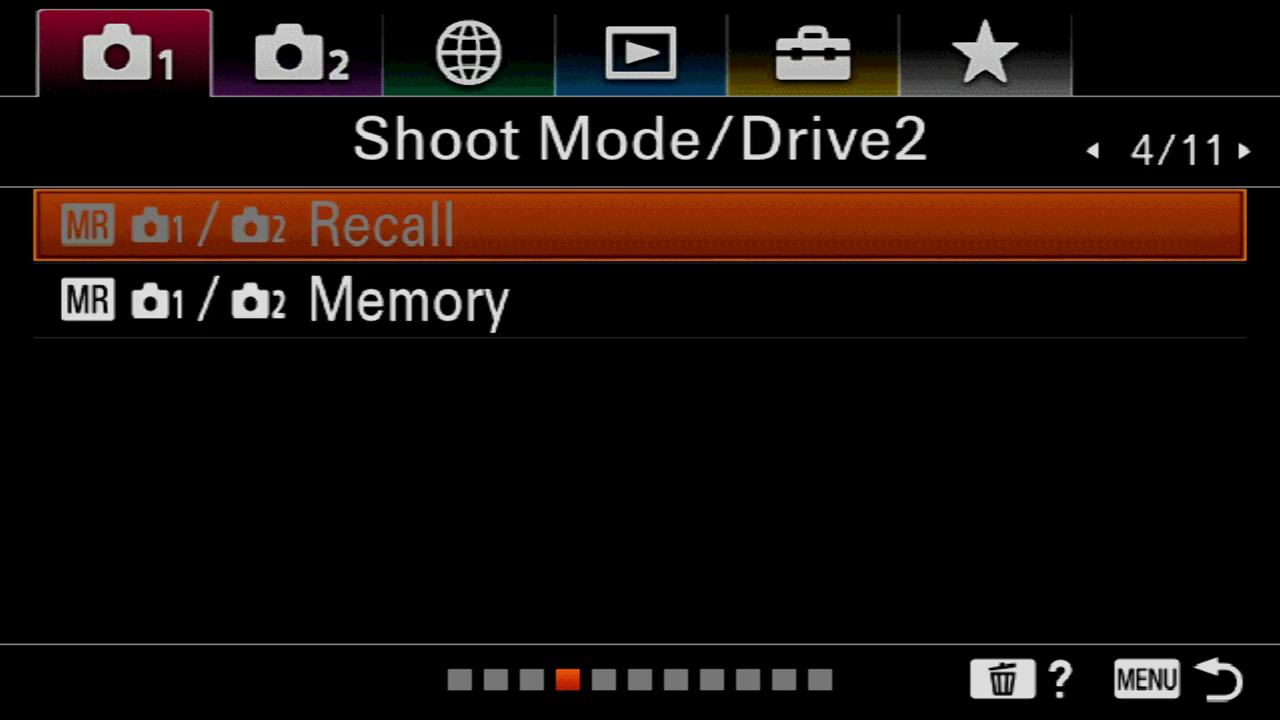
pyautogui.press('Down')
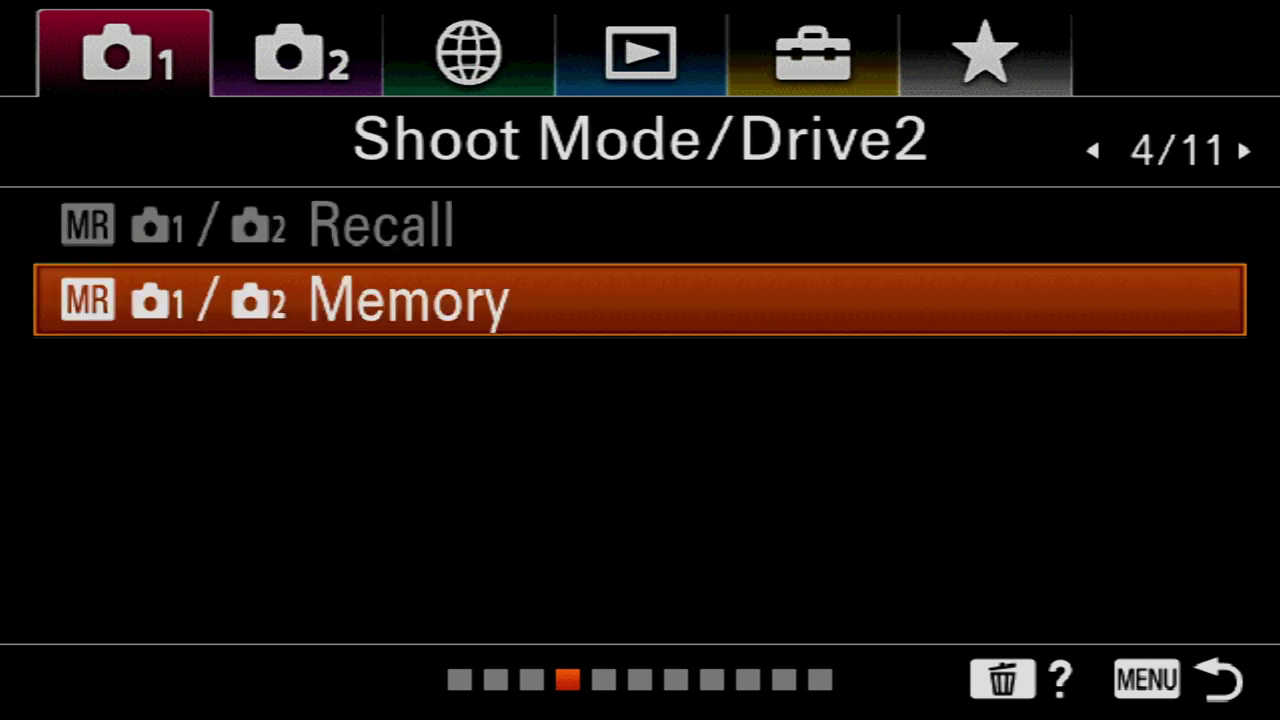
pyautogui.press('Return')
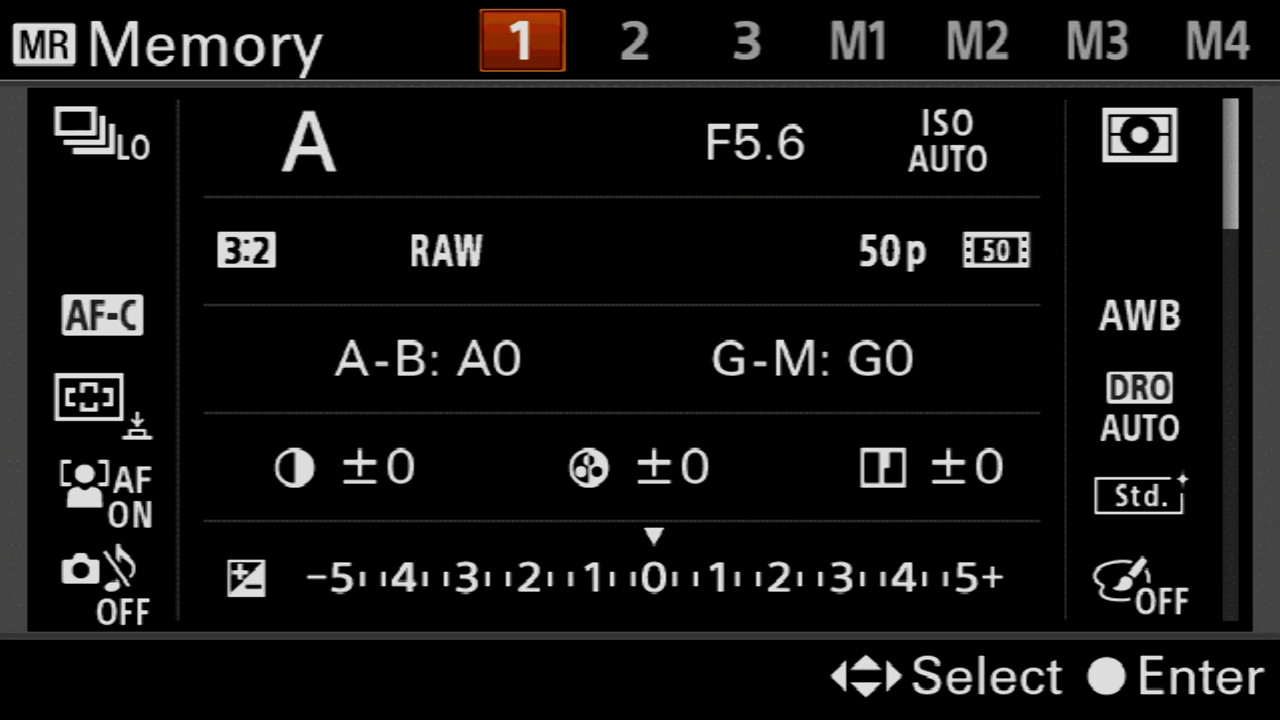
pyautogui.press('Return')
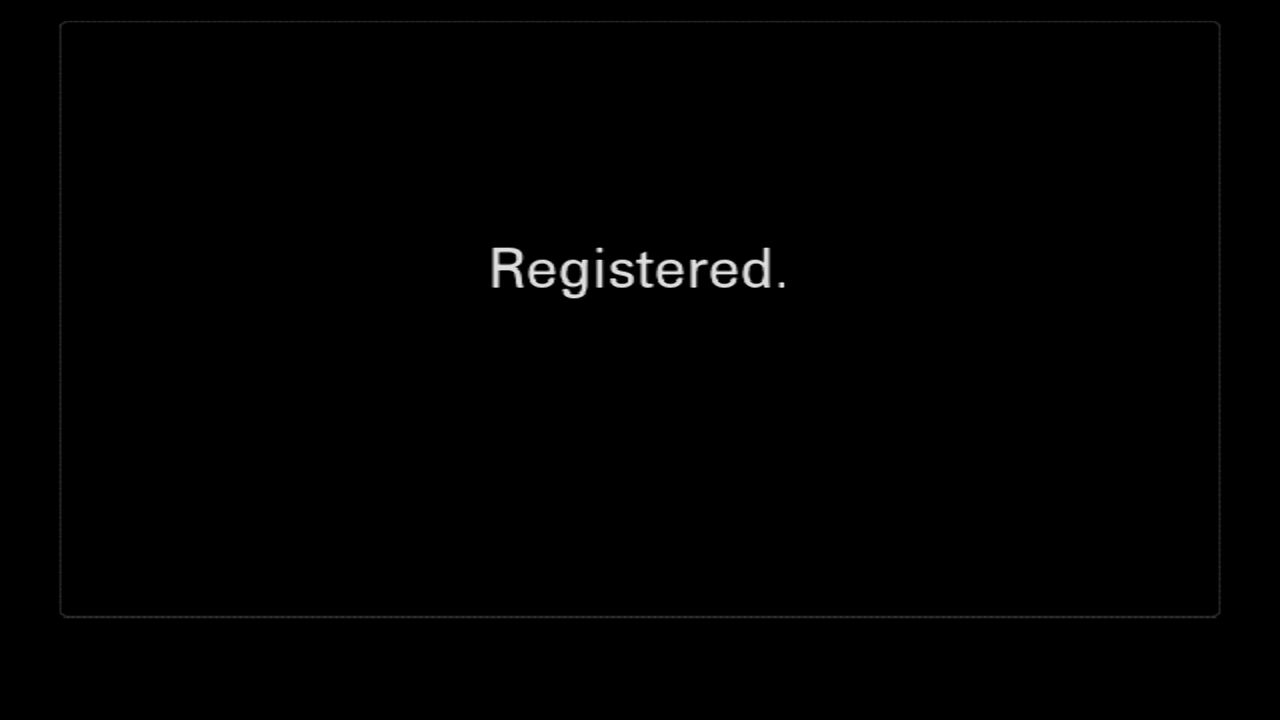